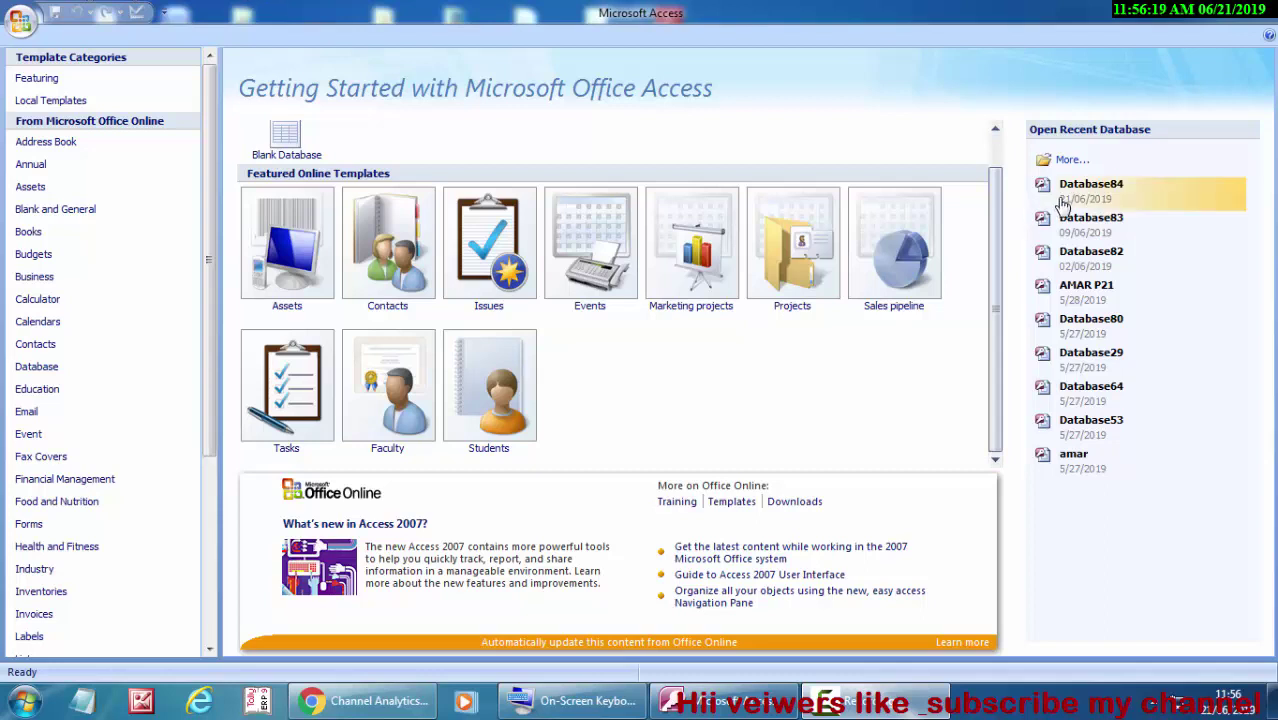
Step: Open the Database84 database from the recent databases list
left_click(1063, 204)
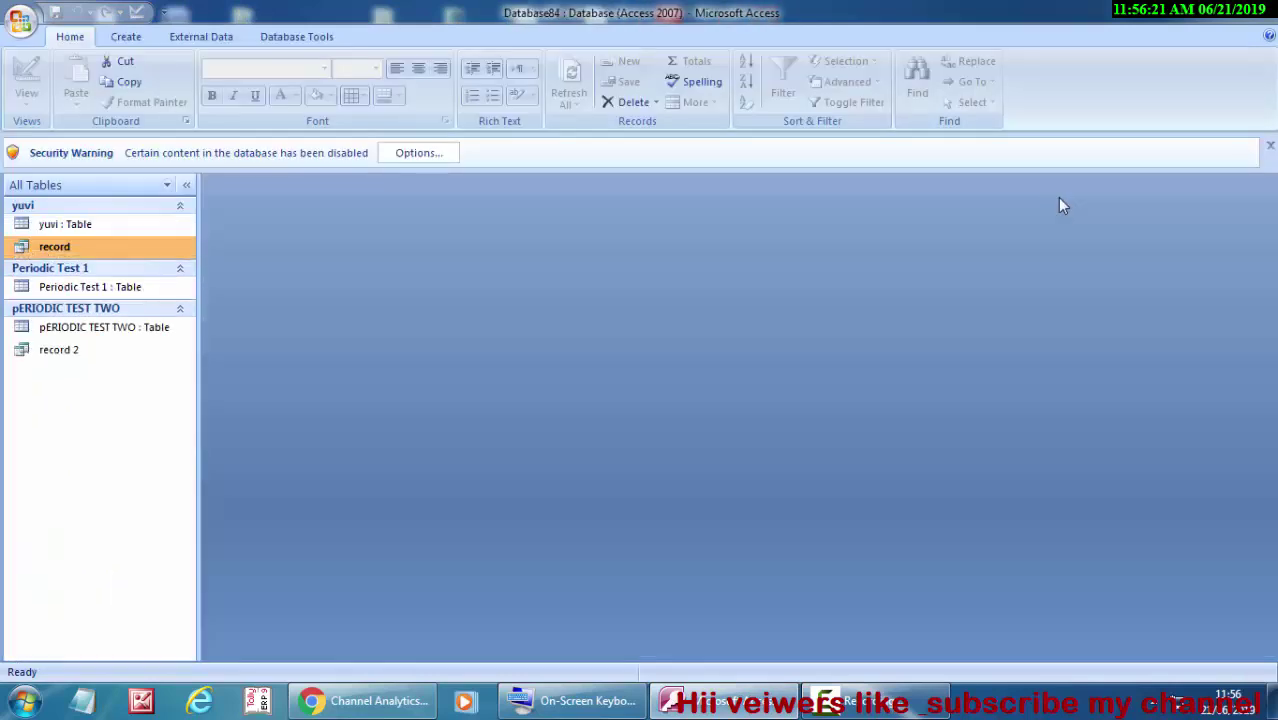
Step: Open the 'record' query to view the 25 students' subject marks and percentages
double_click(92, 245)
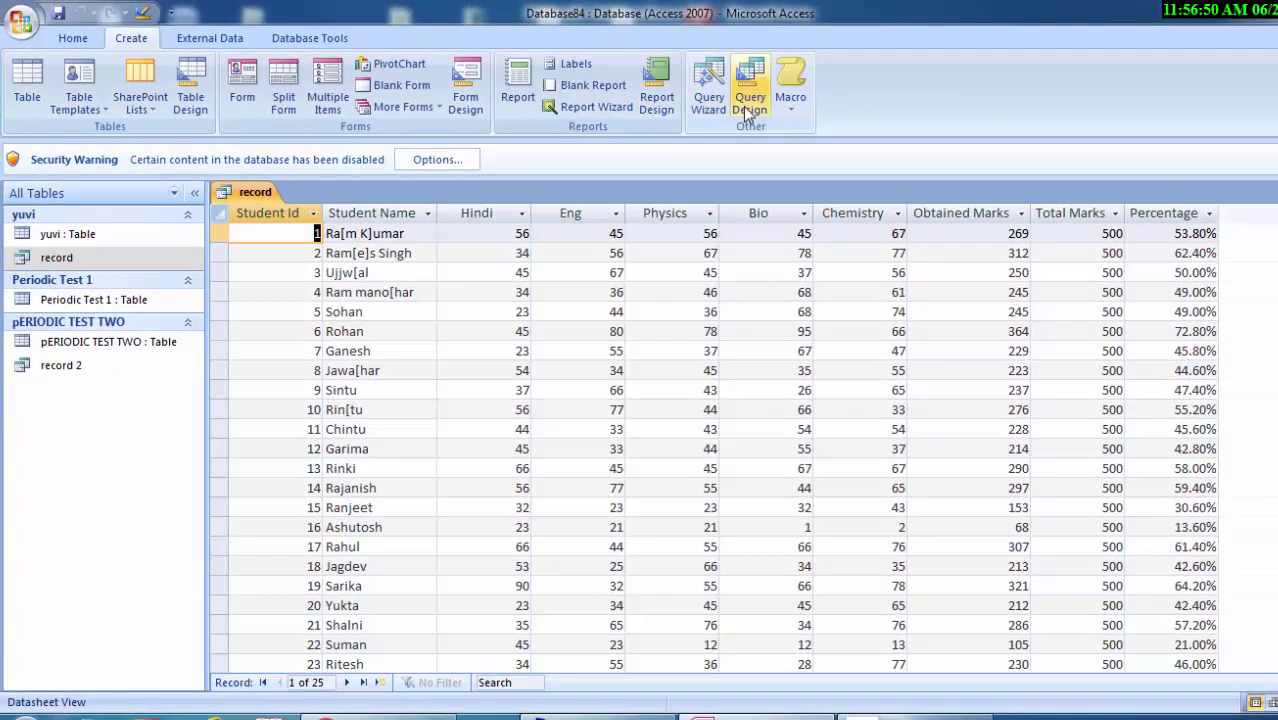
Step: Start a design-view query on Periodic Test 1 with Student Id, Student Name, Eng, Physics and Bio
left_click(749, 103)
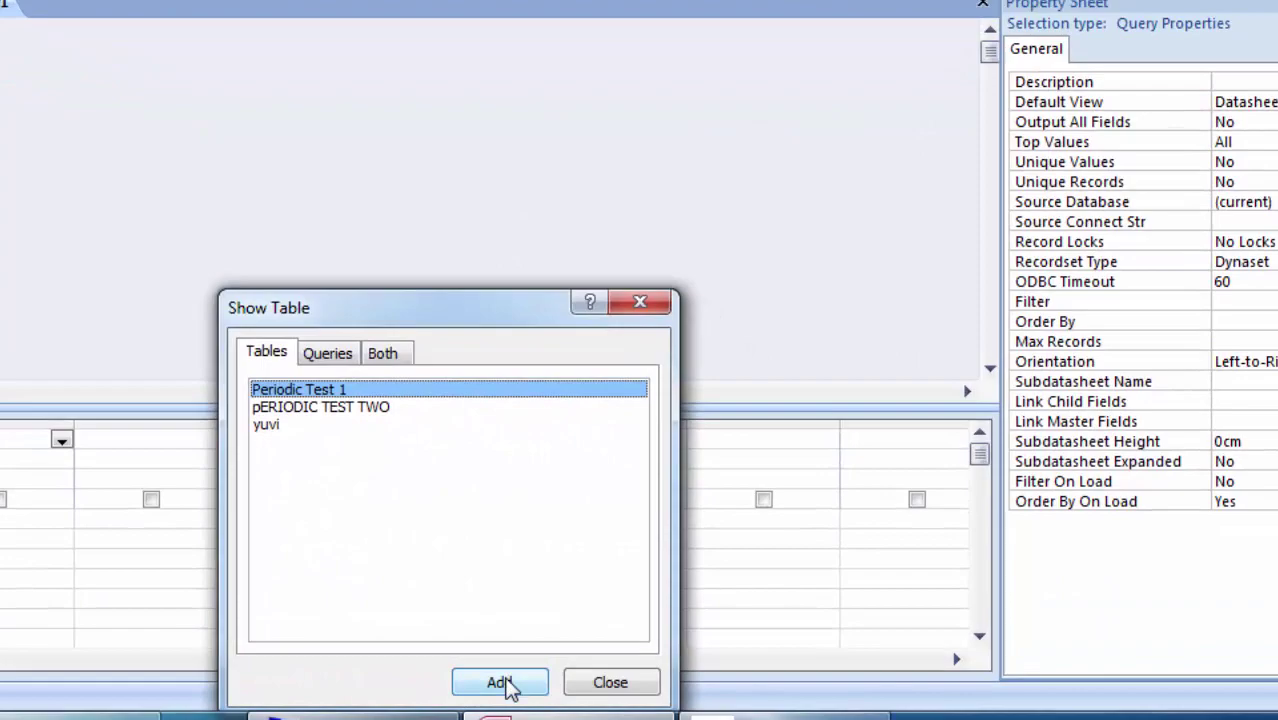
left_click(507, 680)
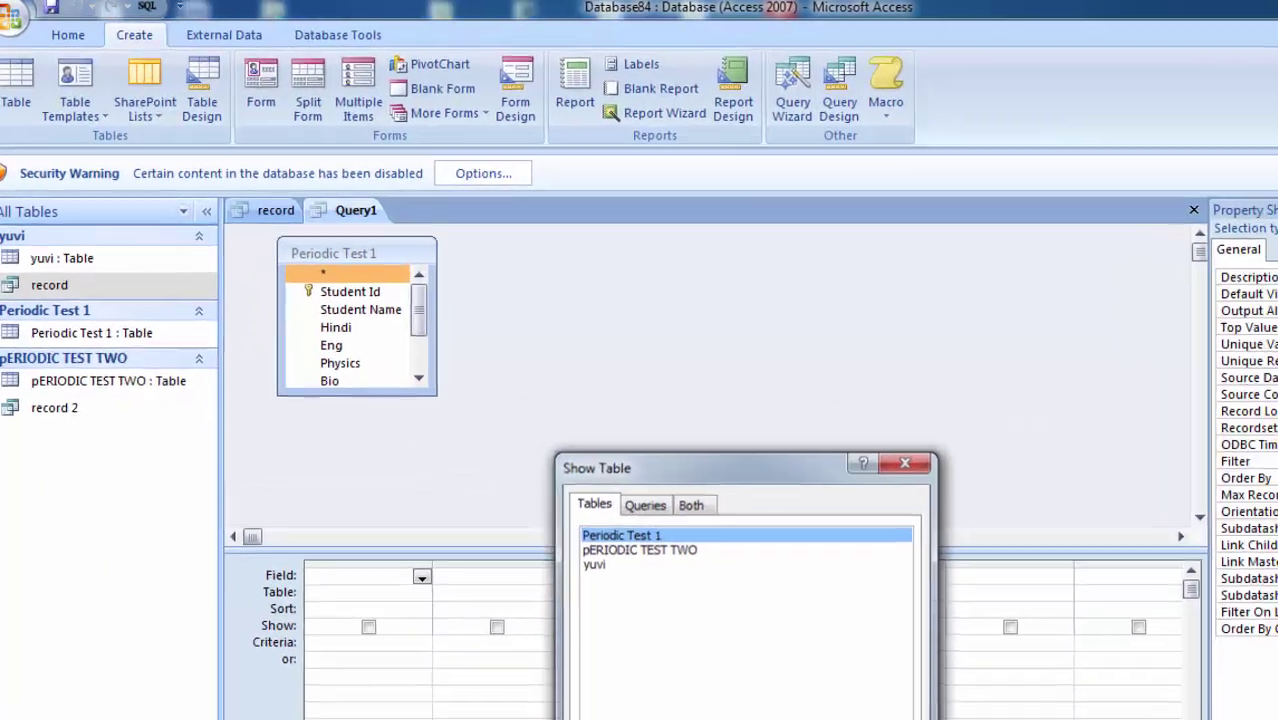
double_click(440, 341)
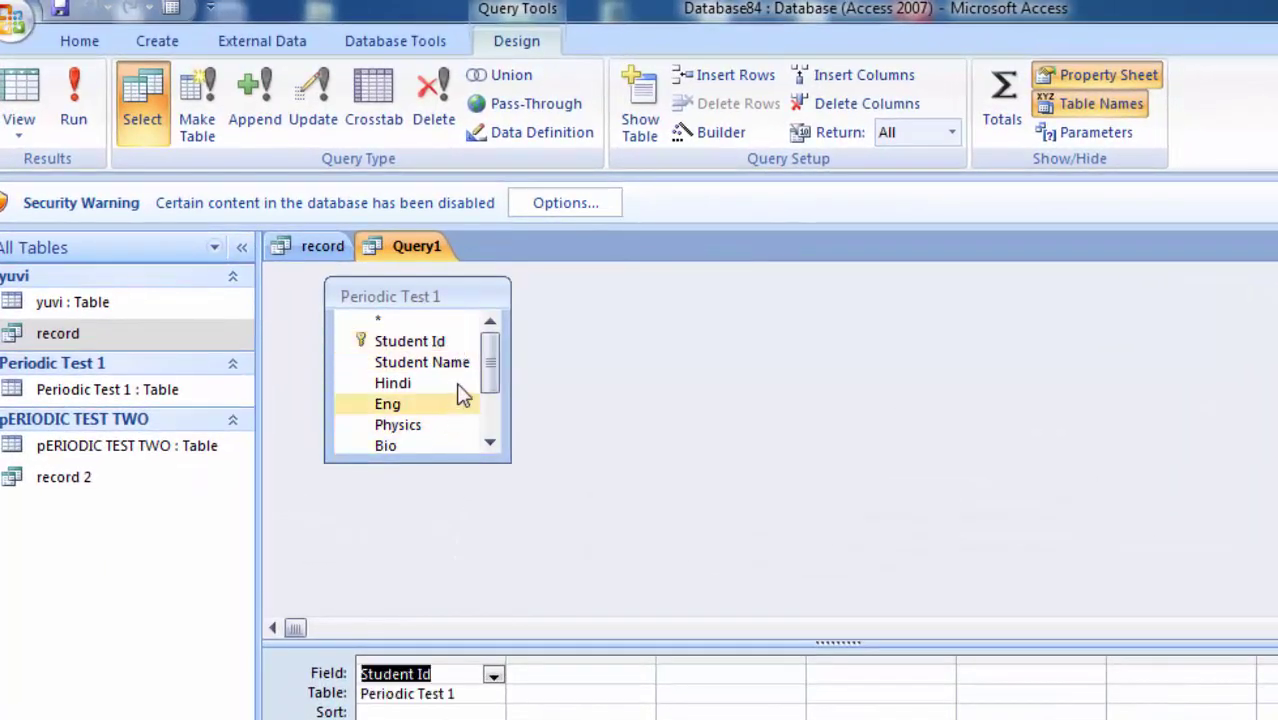
double_click(445, 362)
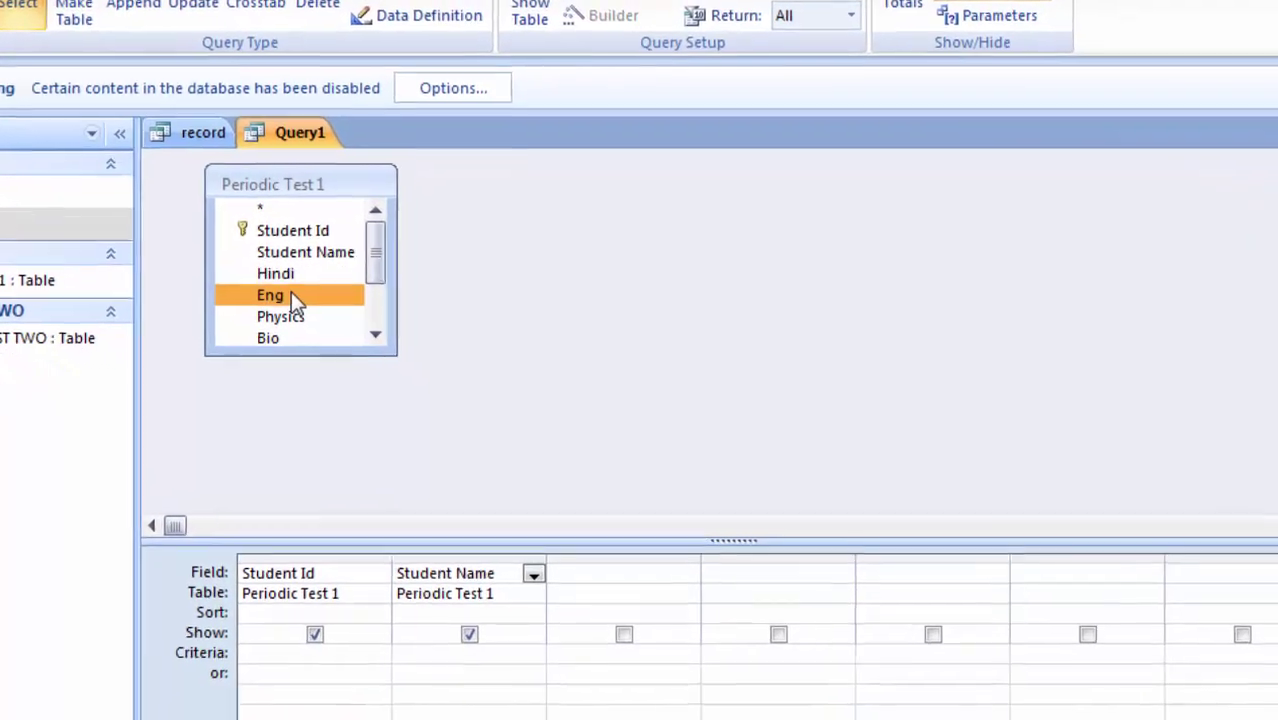
double_click(330, 345)
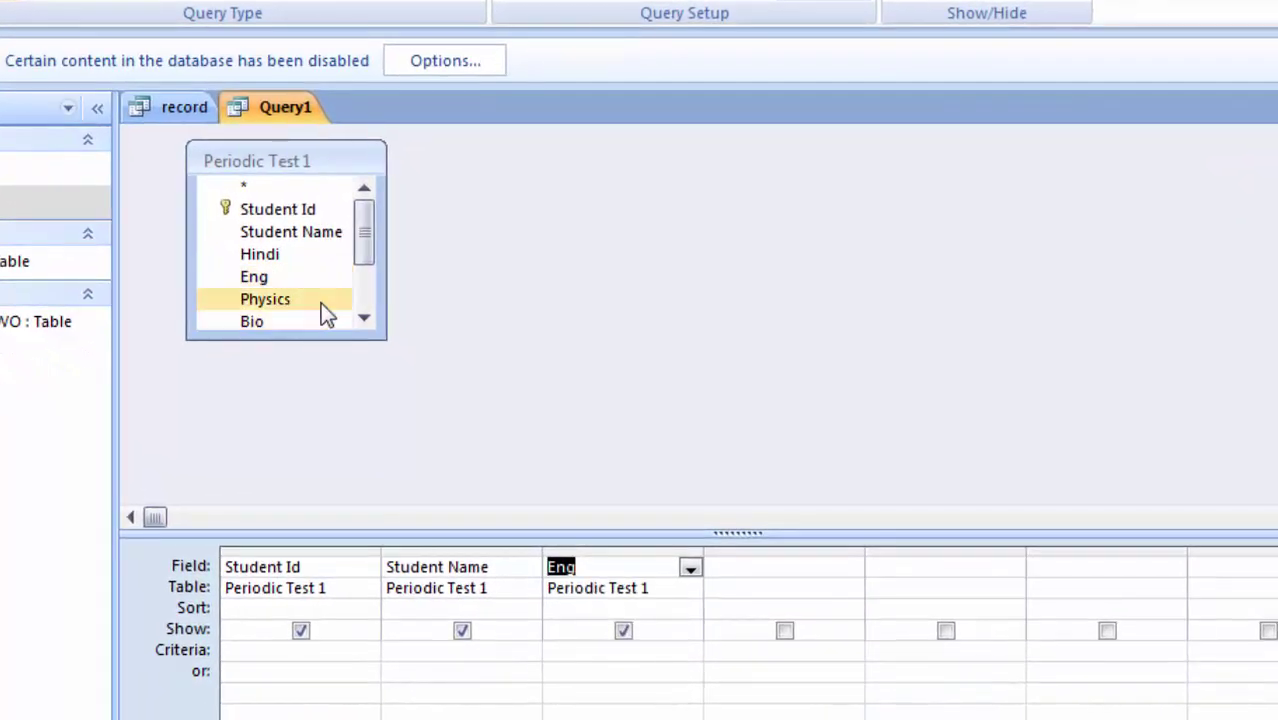
double_click(321, 305)
double_click(315, 305)
Step: Add Chemistry, Obtained Marks and Percentage to the query grid, skipping Hindi
left_click(364, 320)
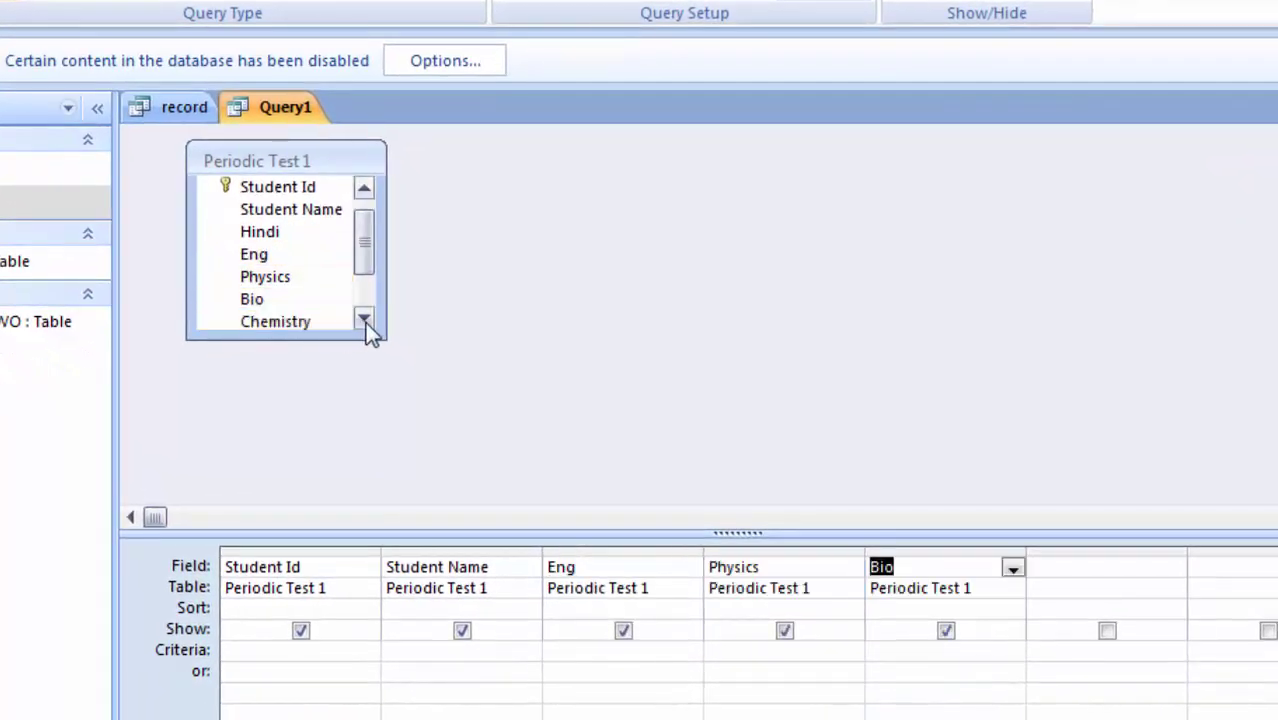
left_click(364, 321)
left_click(364, 321)
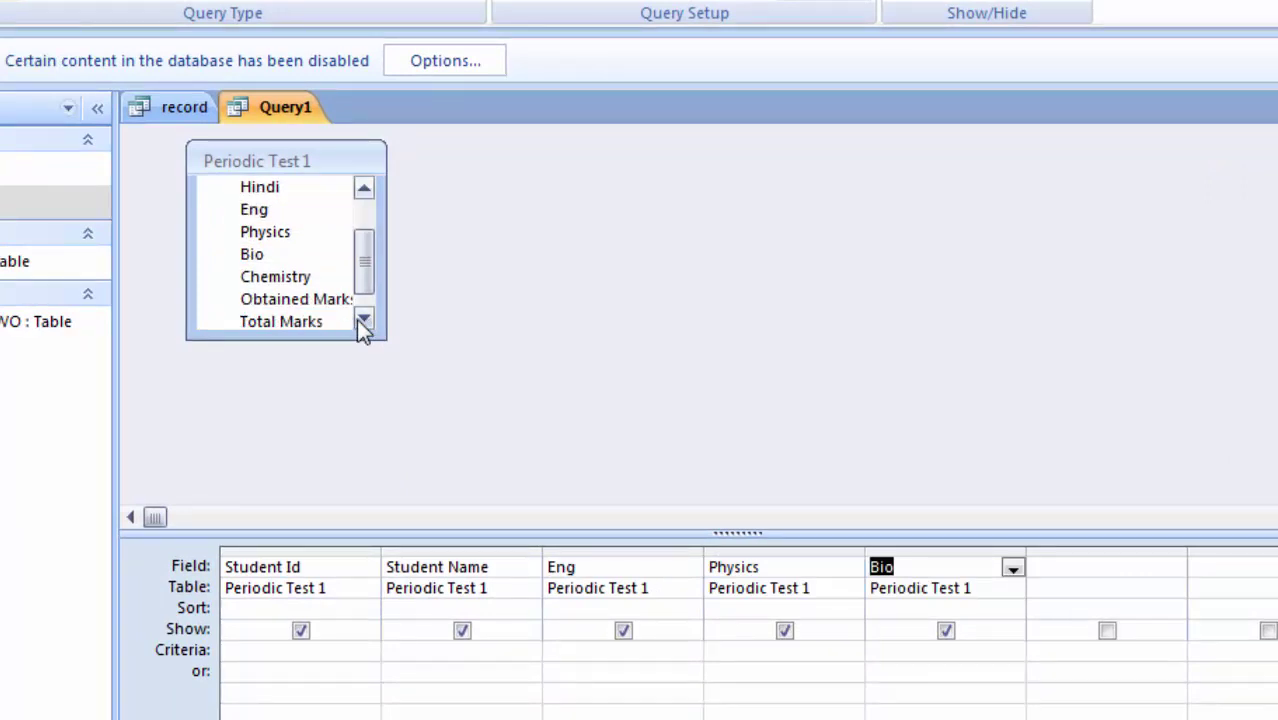
double_click(275, 277)
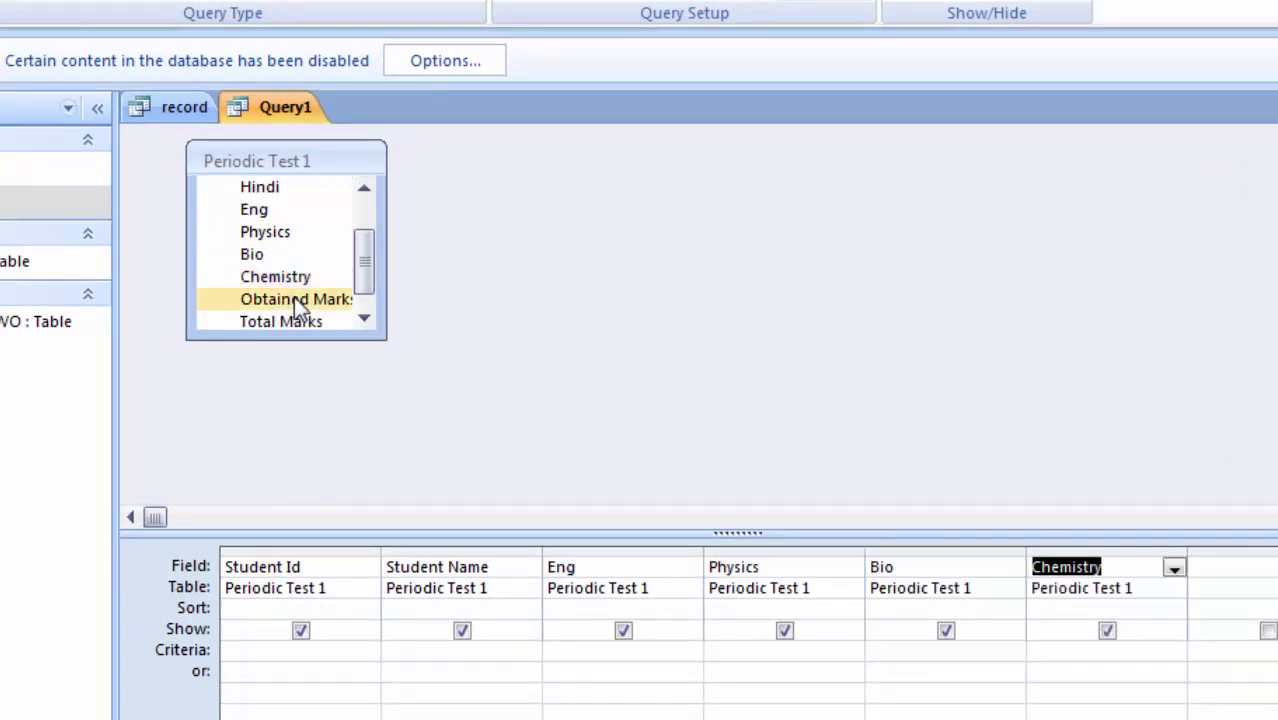
double_click(294, 298)
left_click(363, 318)
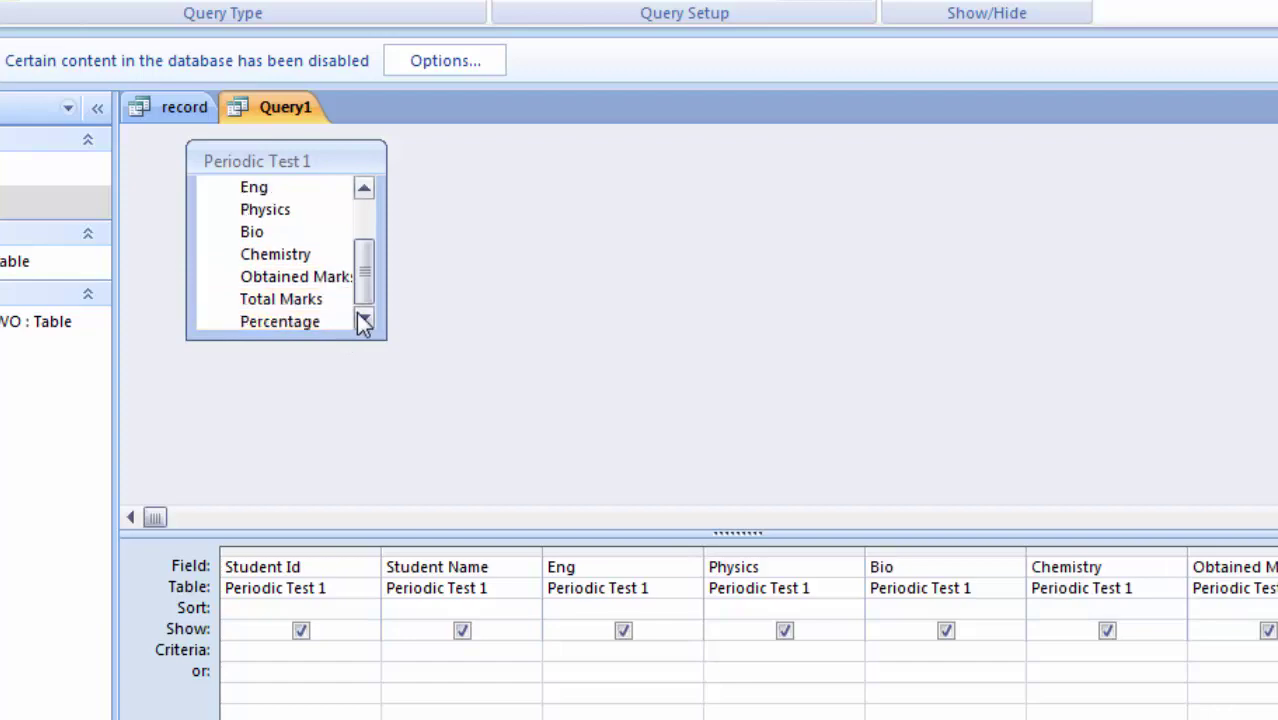
left_click(364, 318)
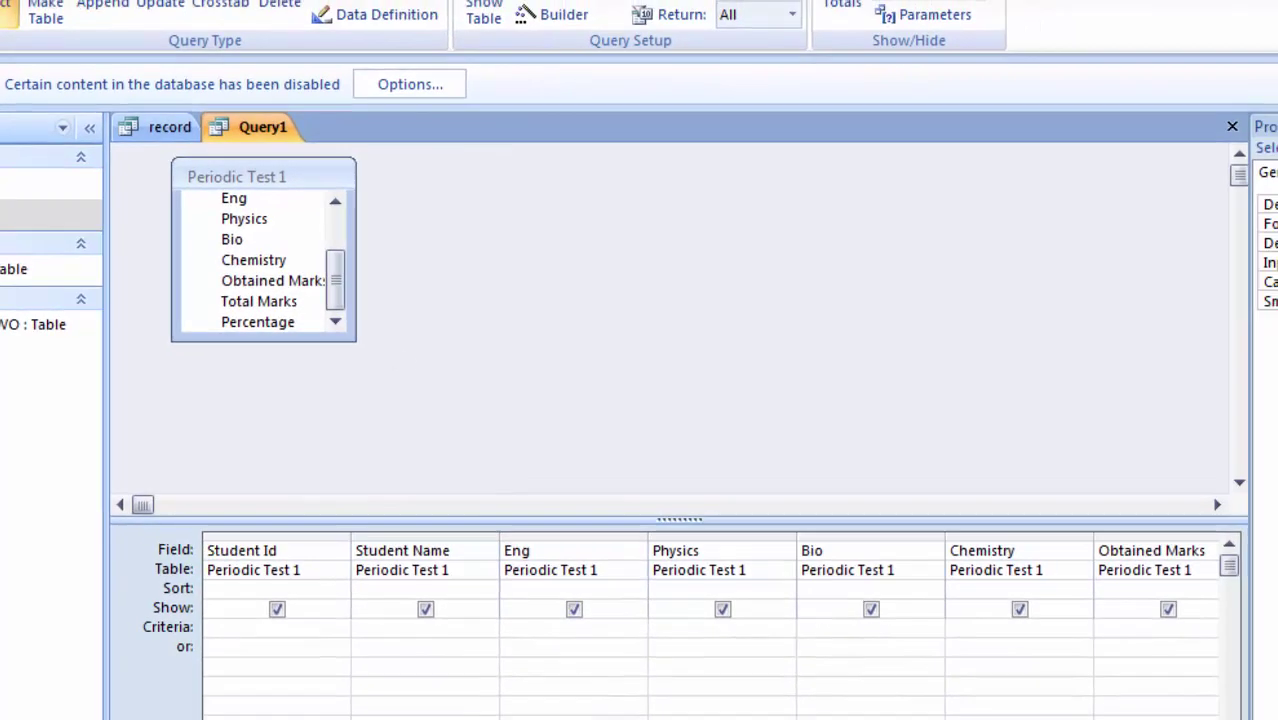
double_click(254, 322)
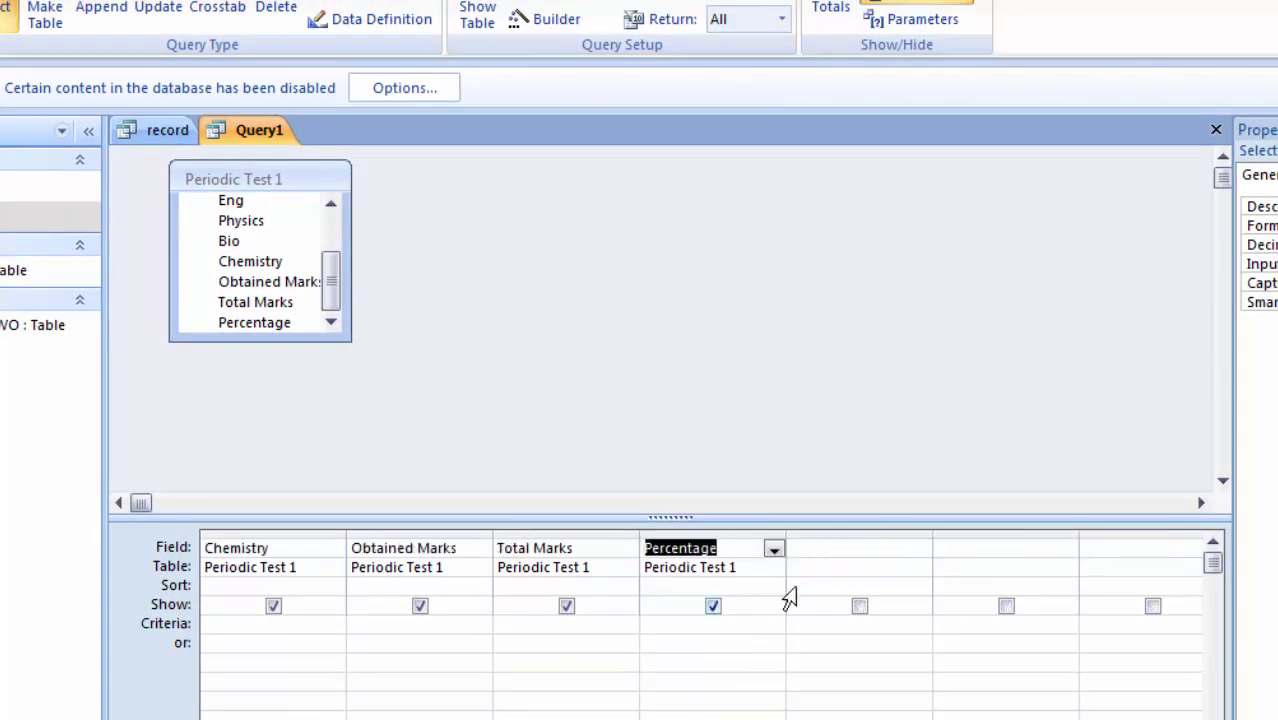
left_click(830, 548)
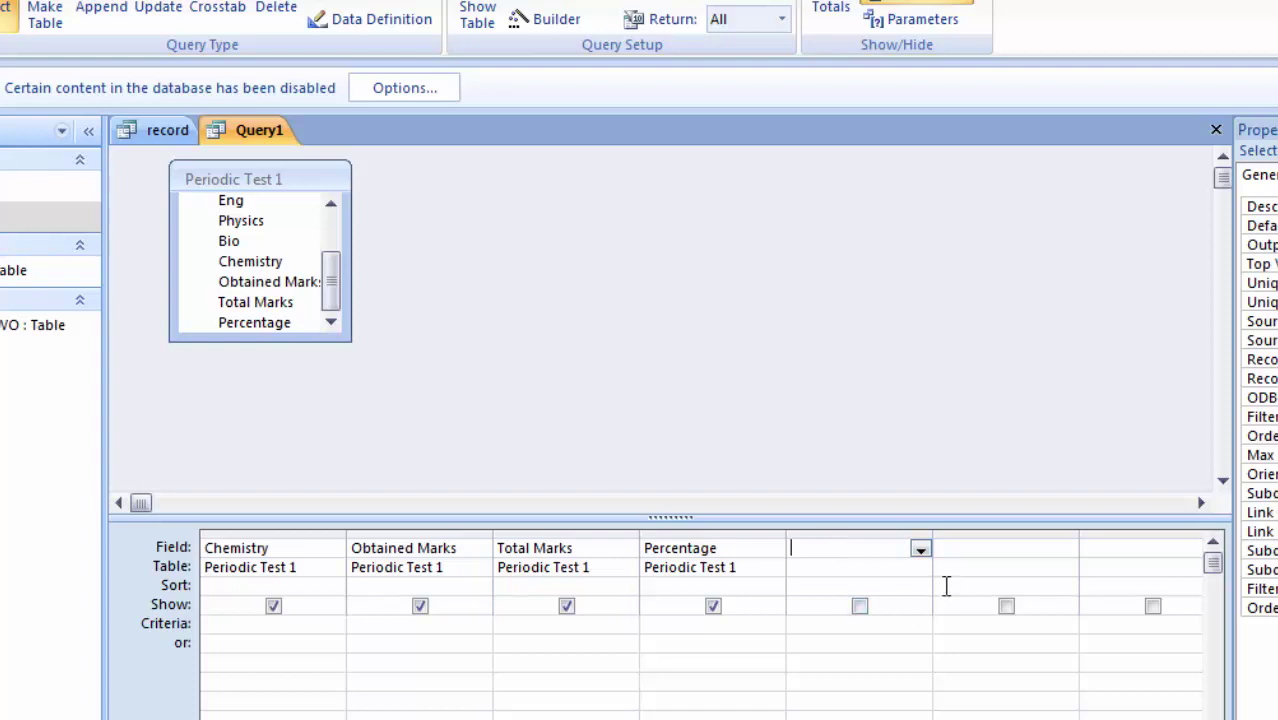
key("Left")
key("Left")
key("Left")
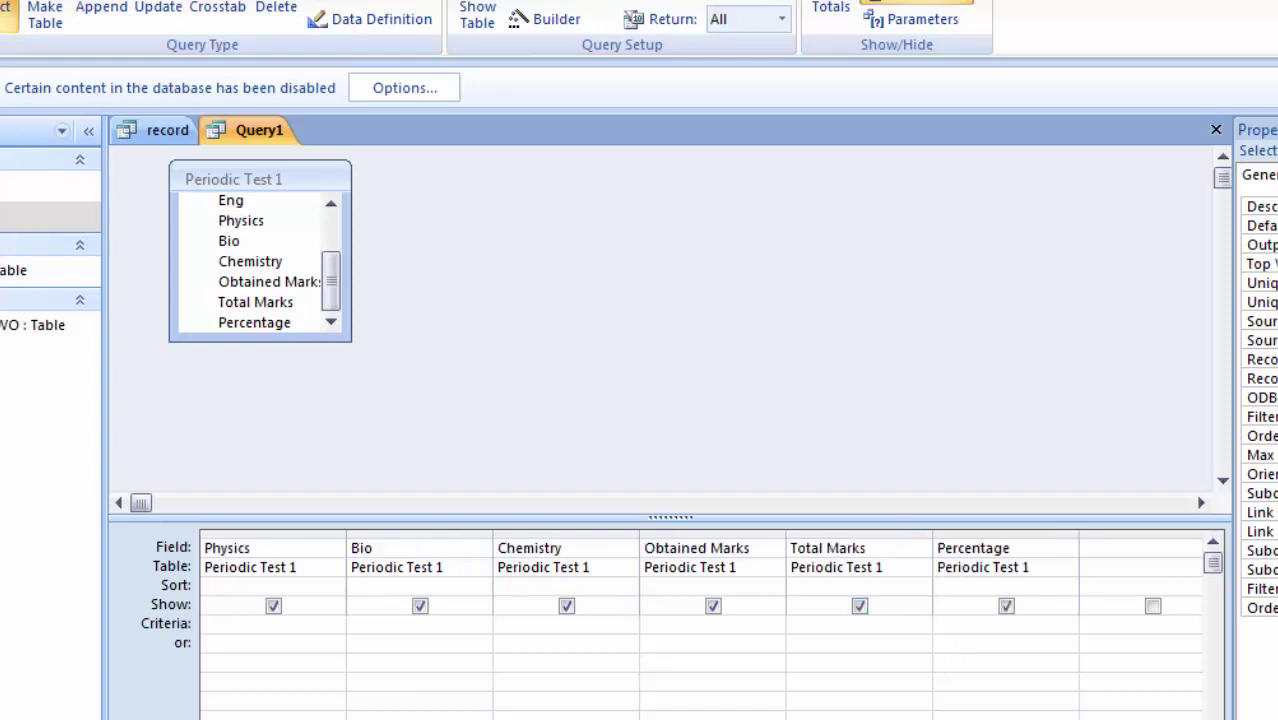
key("Left")
key("Left")
key("Left")
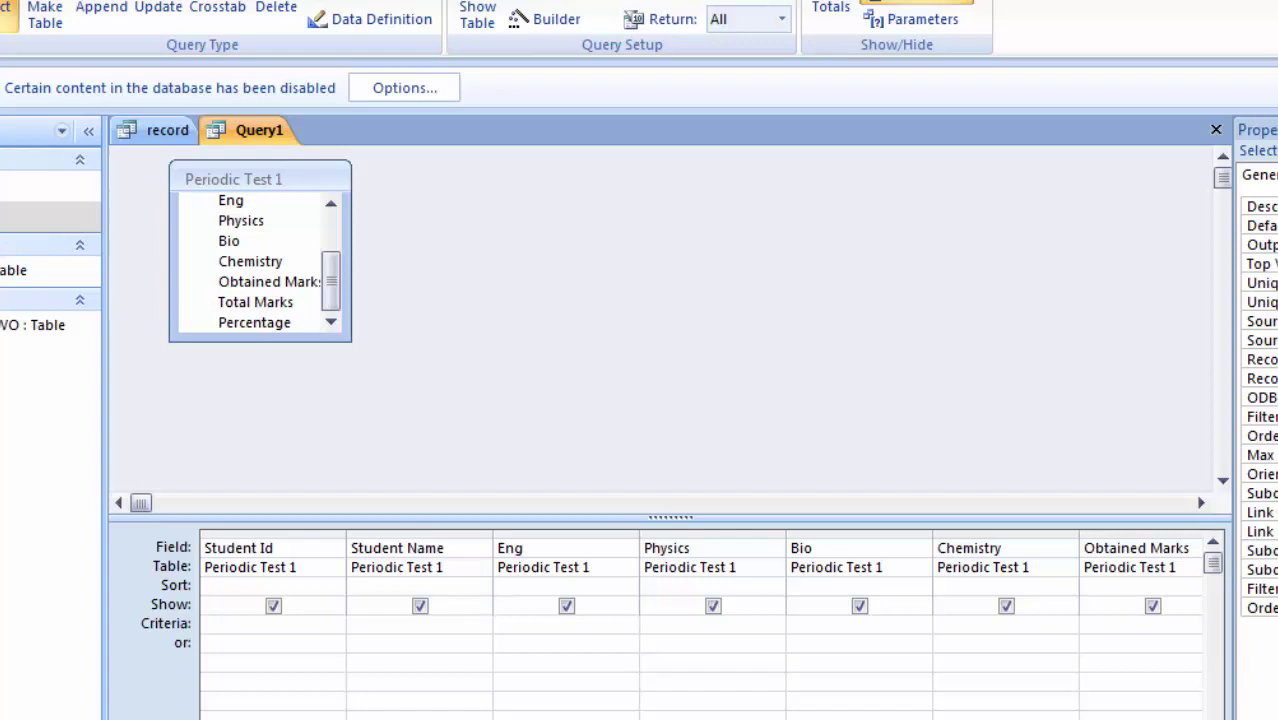
scroll(700, 557, "right", 5)
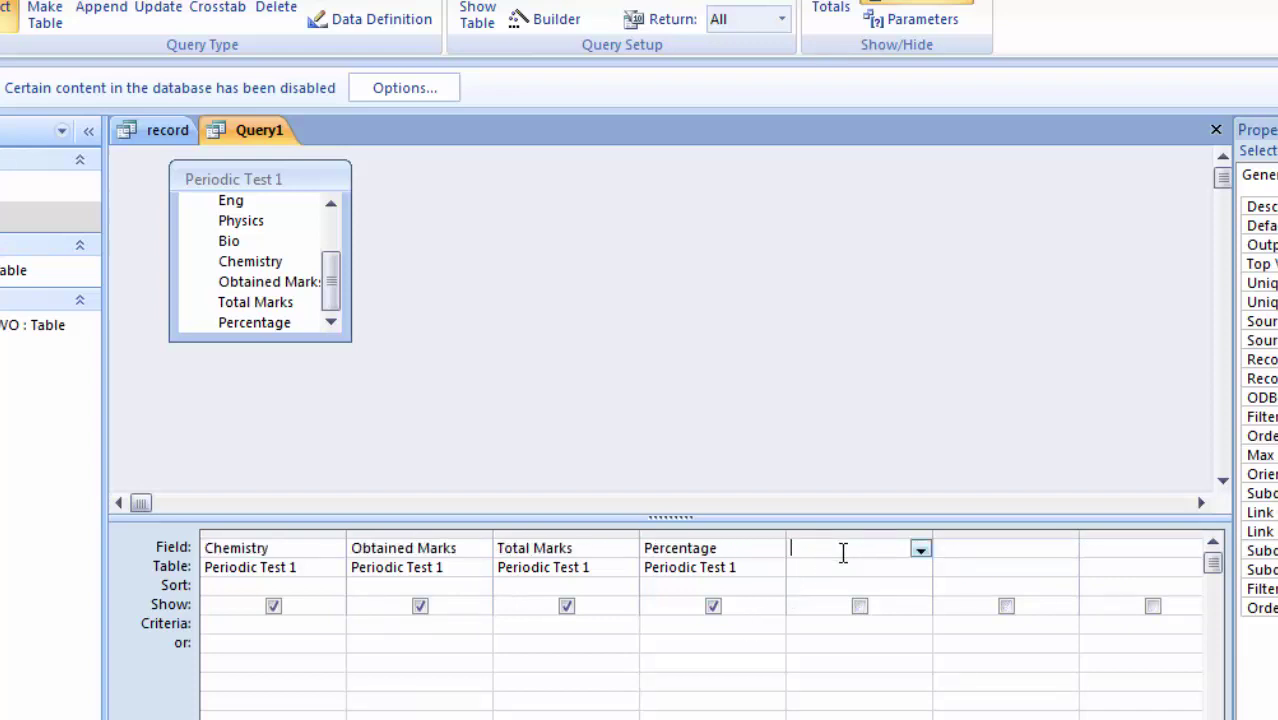
Step: Enter the calculated field Br Pos:InStr([Student Name],"[") in the empty column
type("Br")
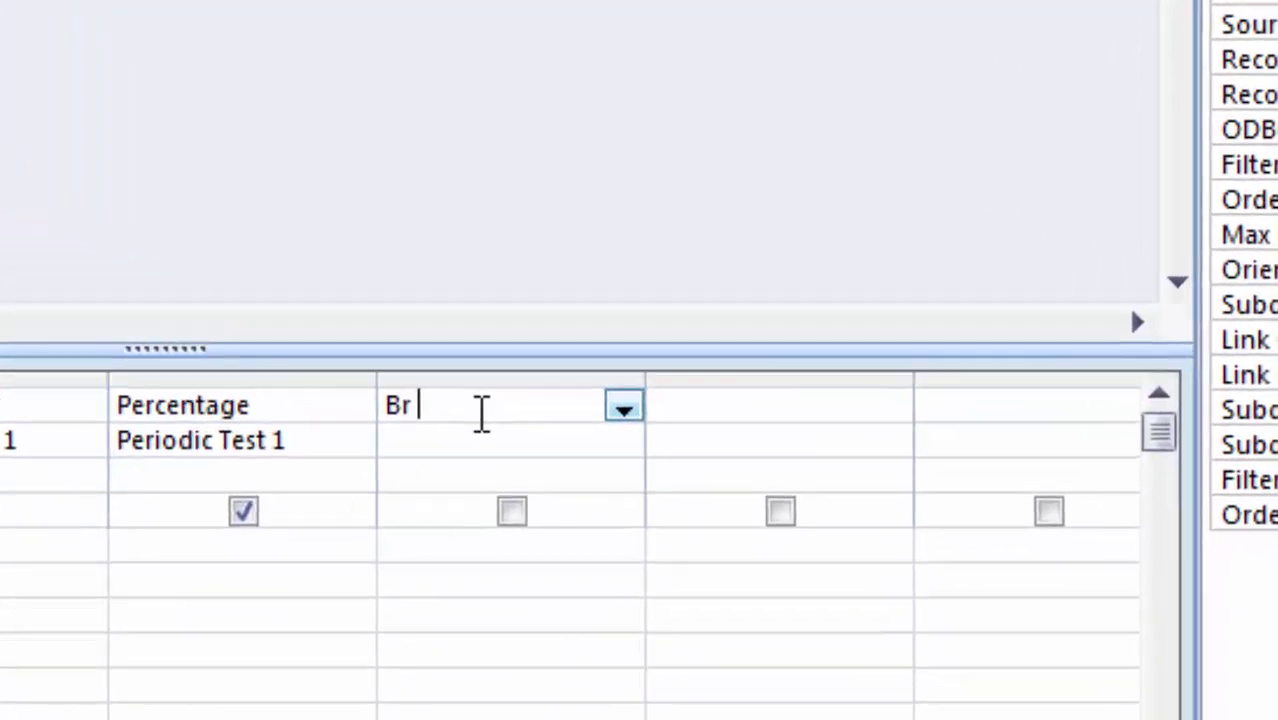
type(" Pos")
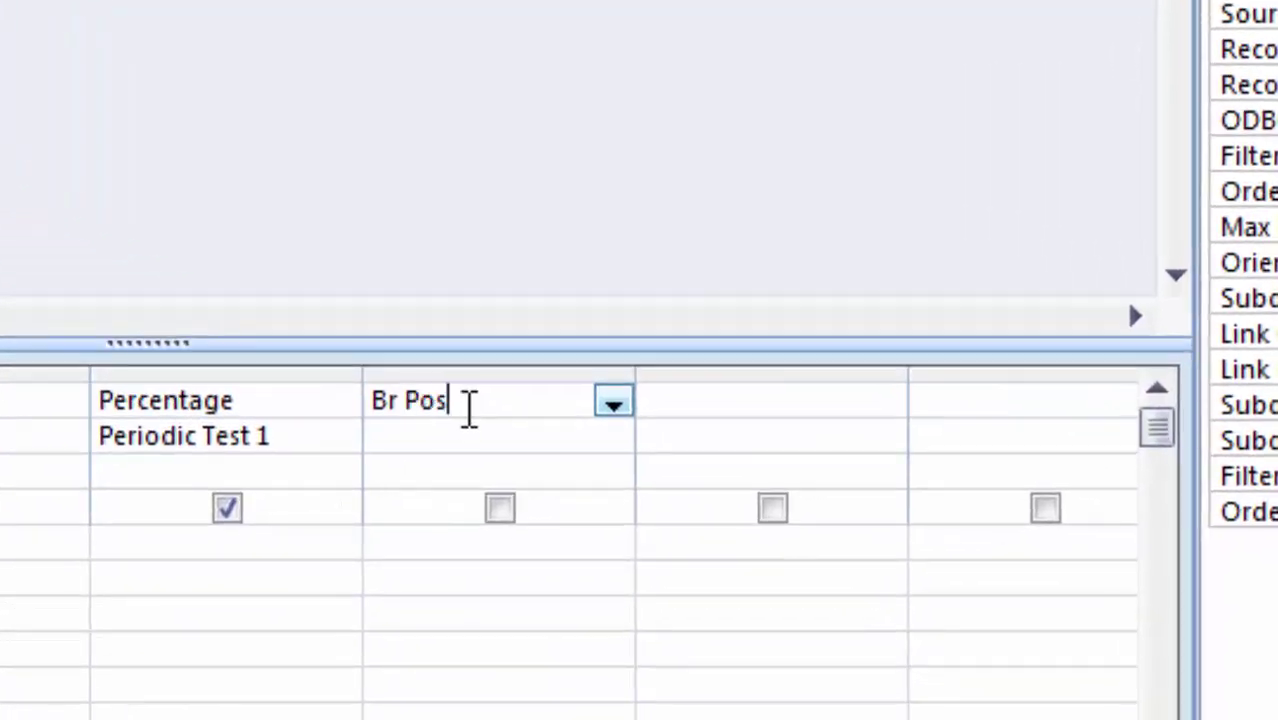
type(":")
type("I")
type("nSt")
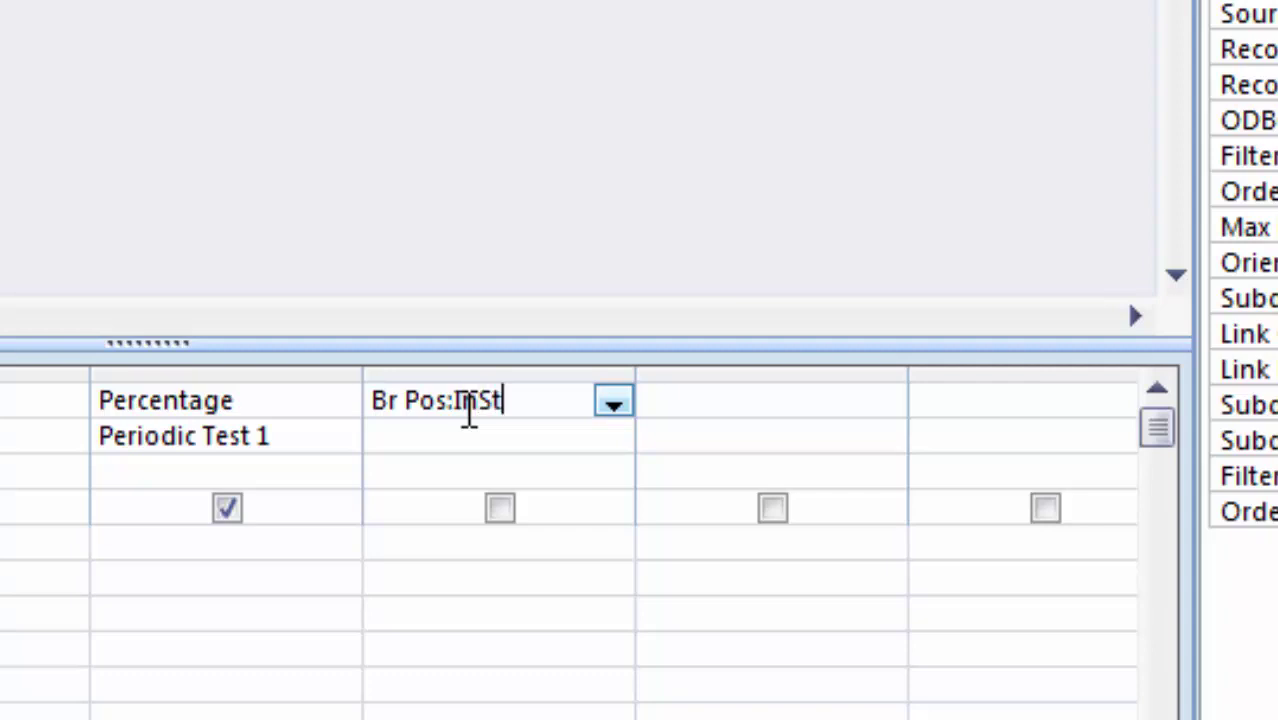
type("r")
type("([")
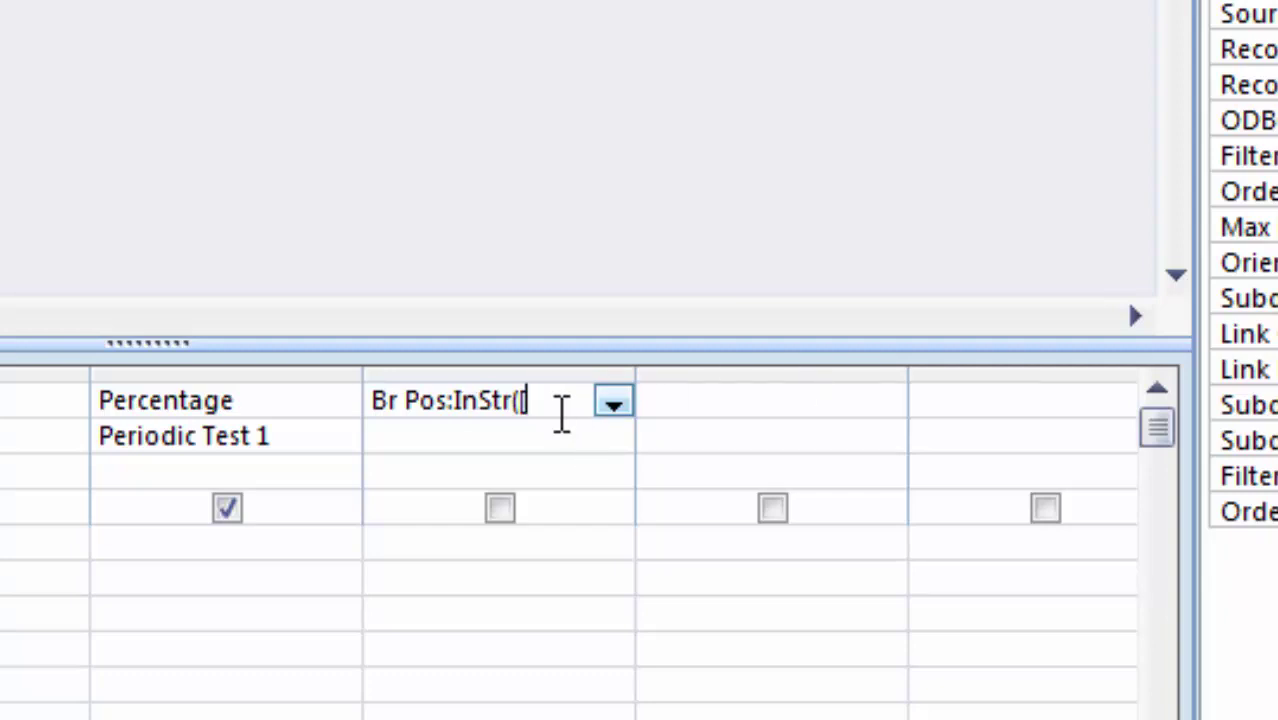
type("S")
type("tuden")
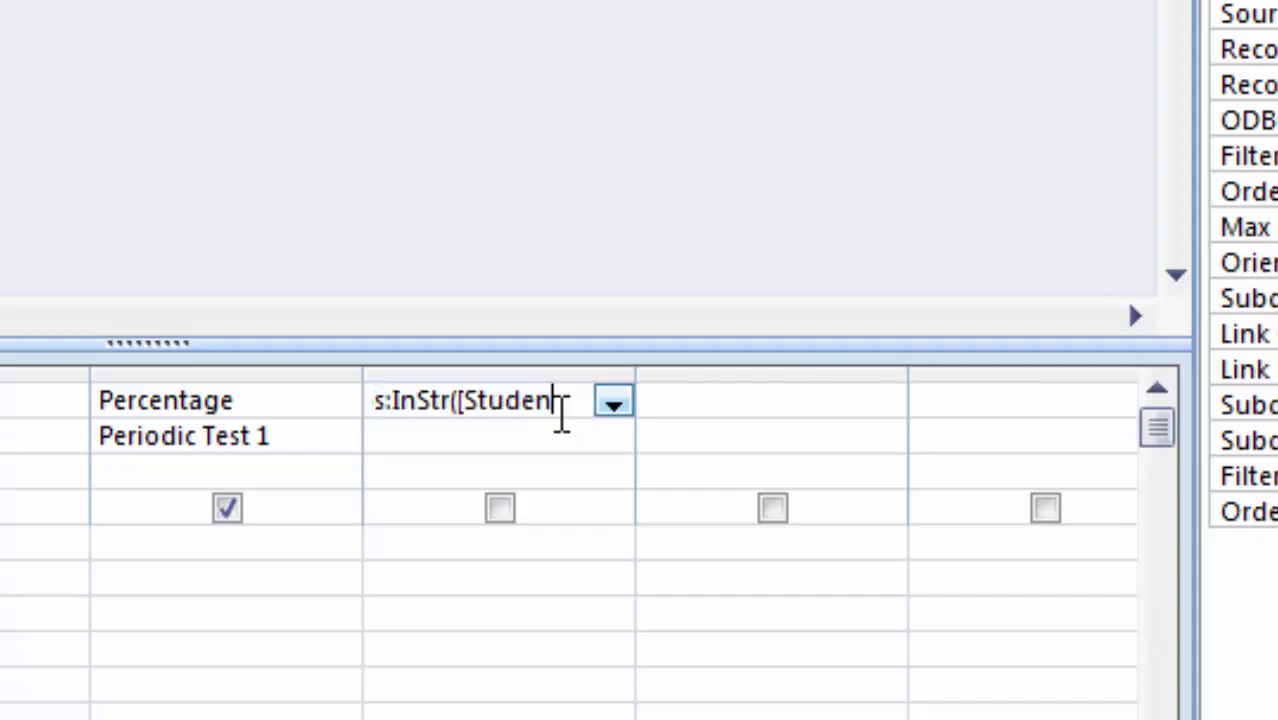
type("t Na")
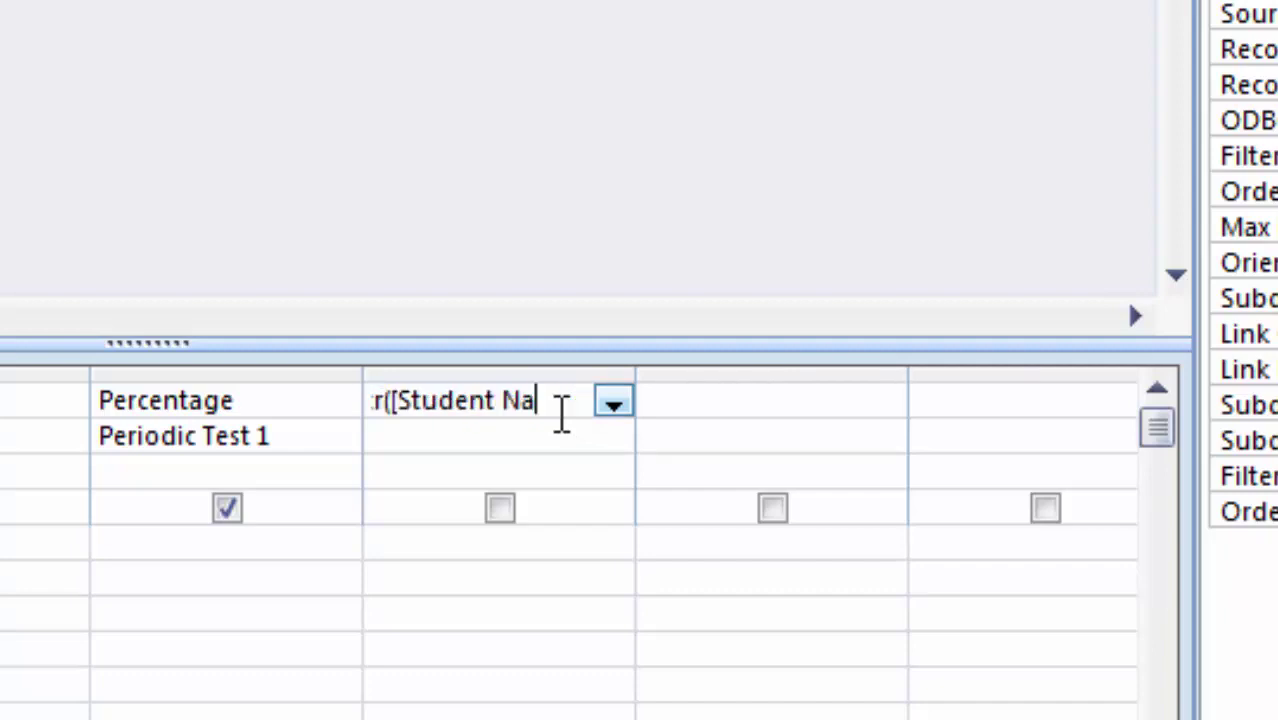
type("me]")
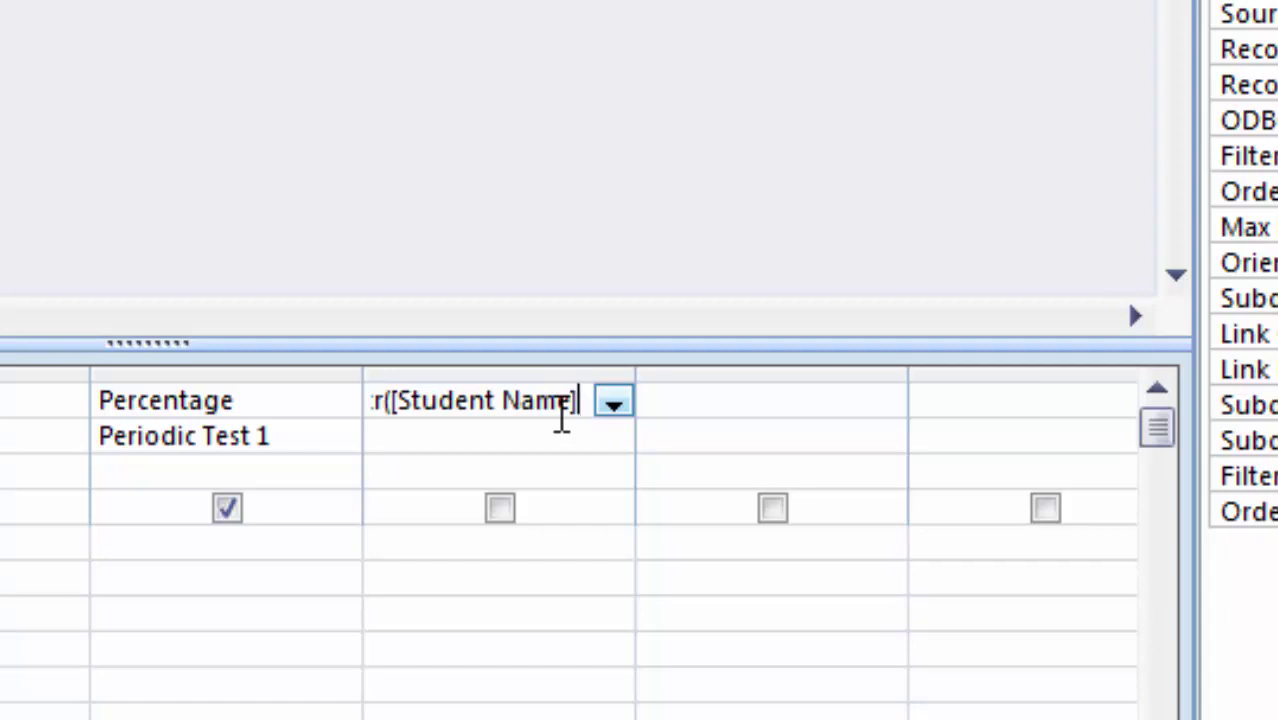
type(",")
type("\"")
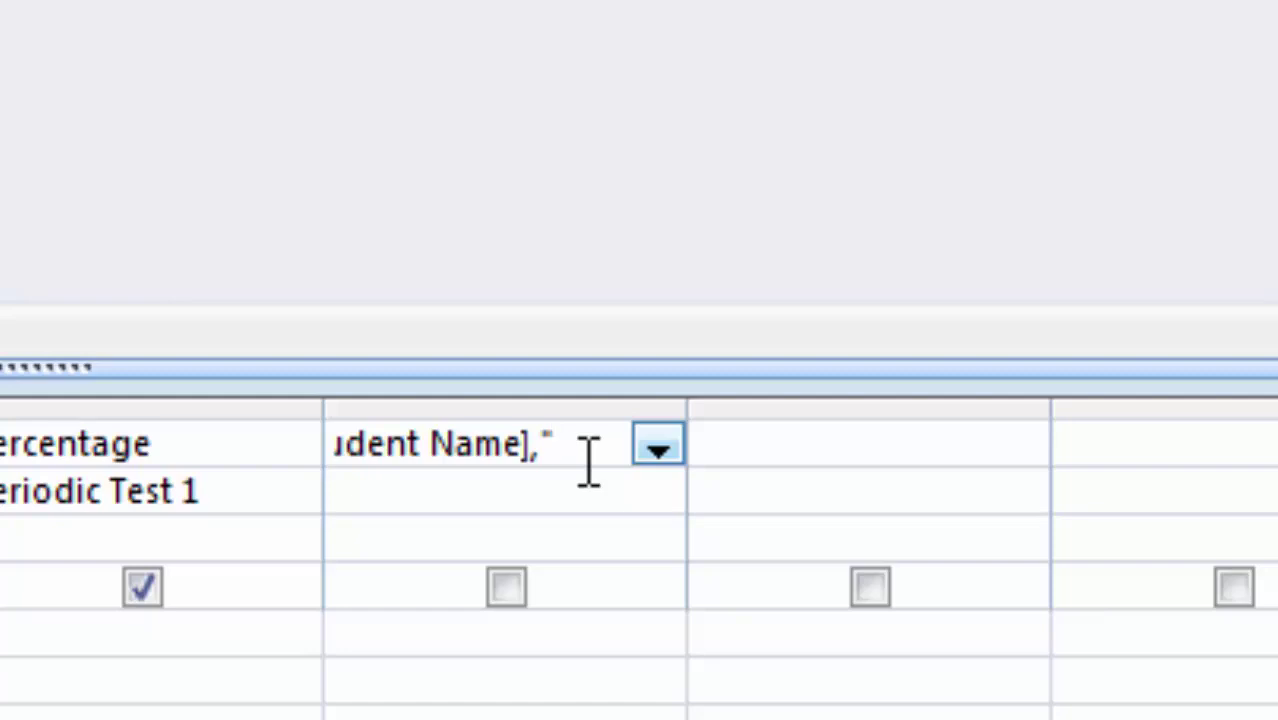
type("[")
type("\"")
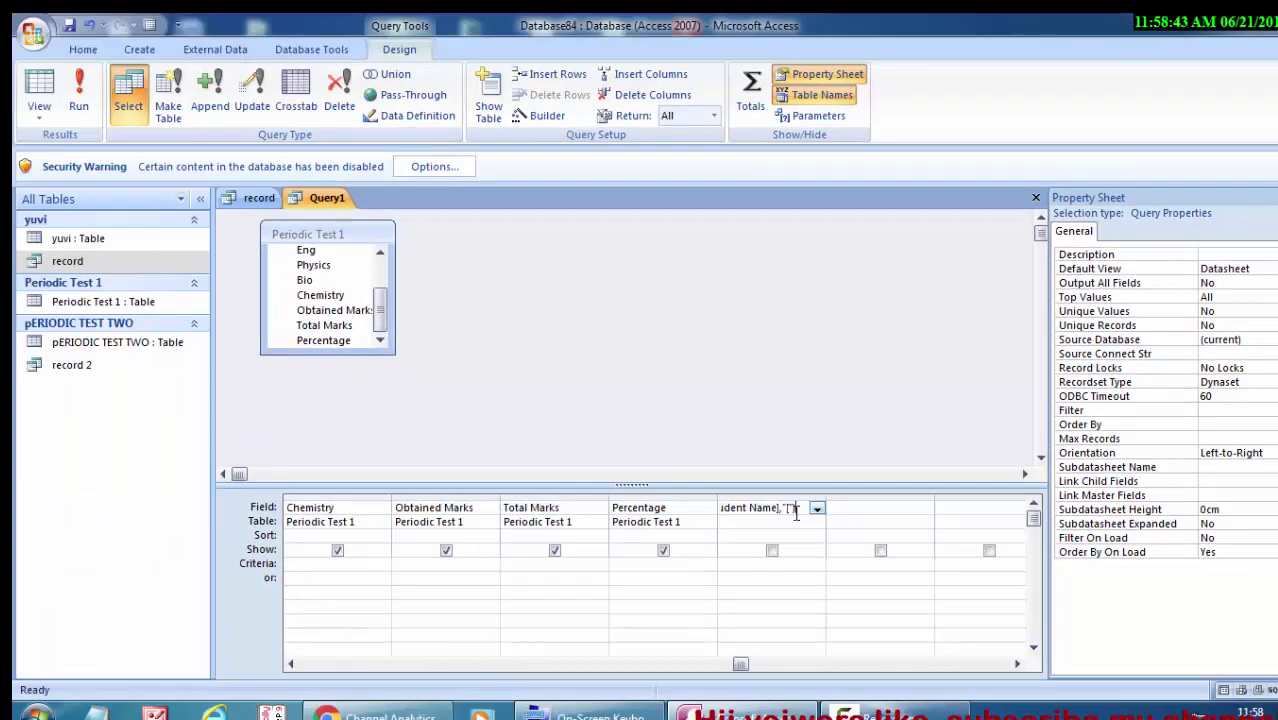
type(")")
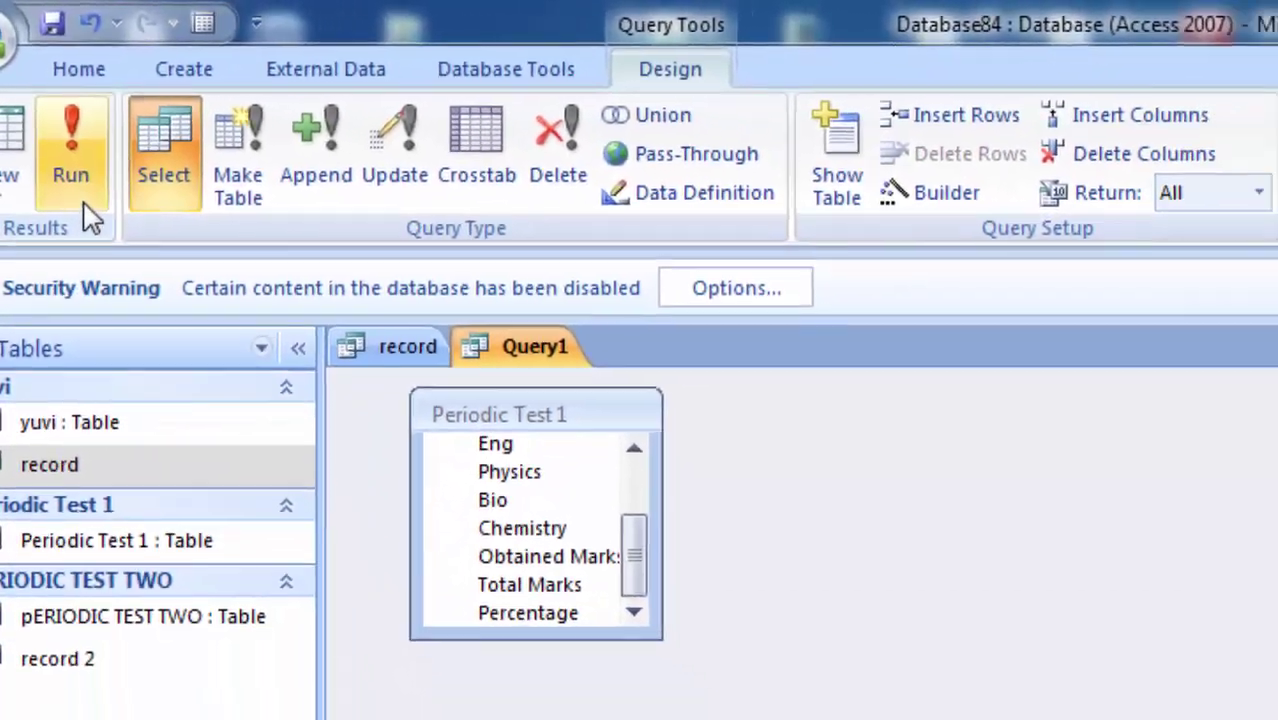
Step: Run the query, where Br Pos reads 0, and begin editing the first student's name
left_click(46, 105)
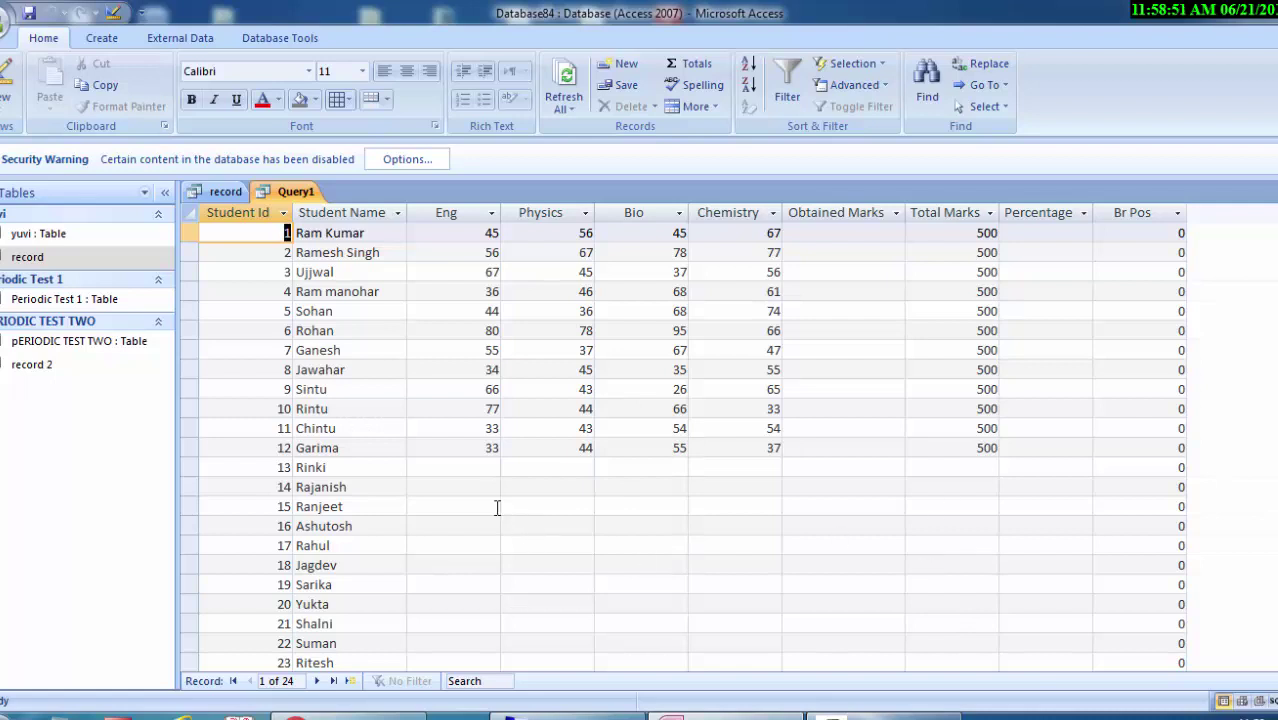
left_click(481, 473)
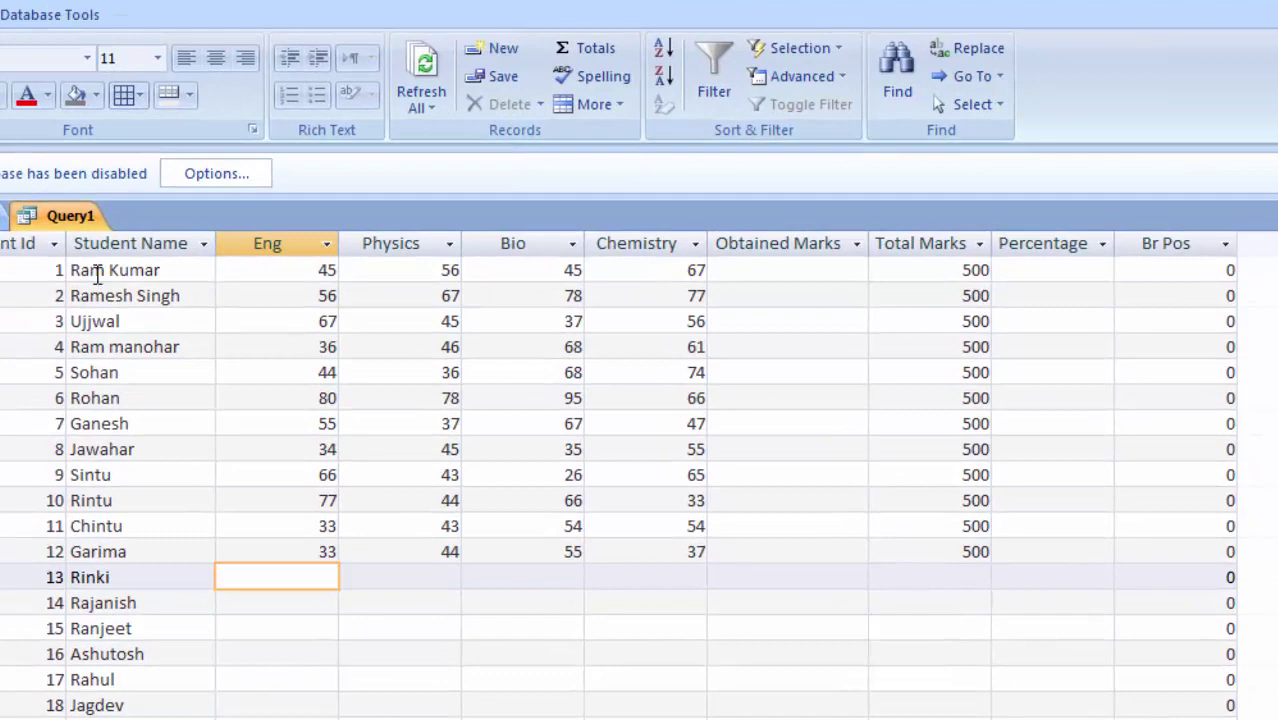
left_click(97, 277)
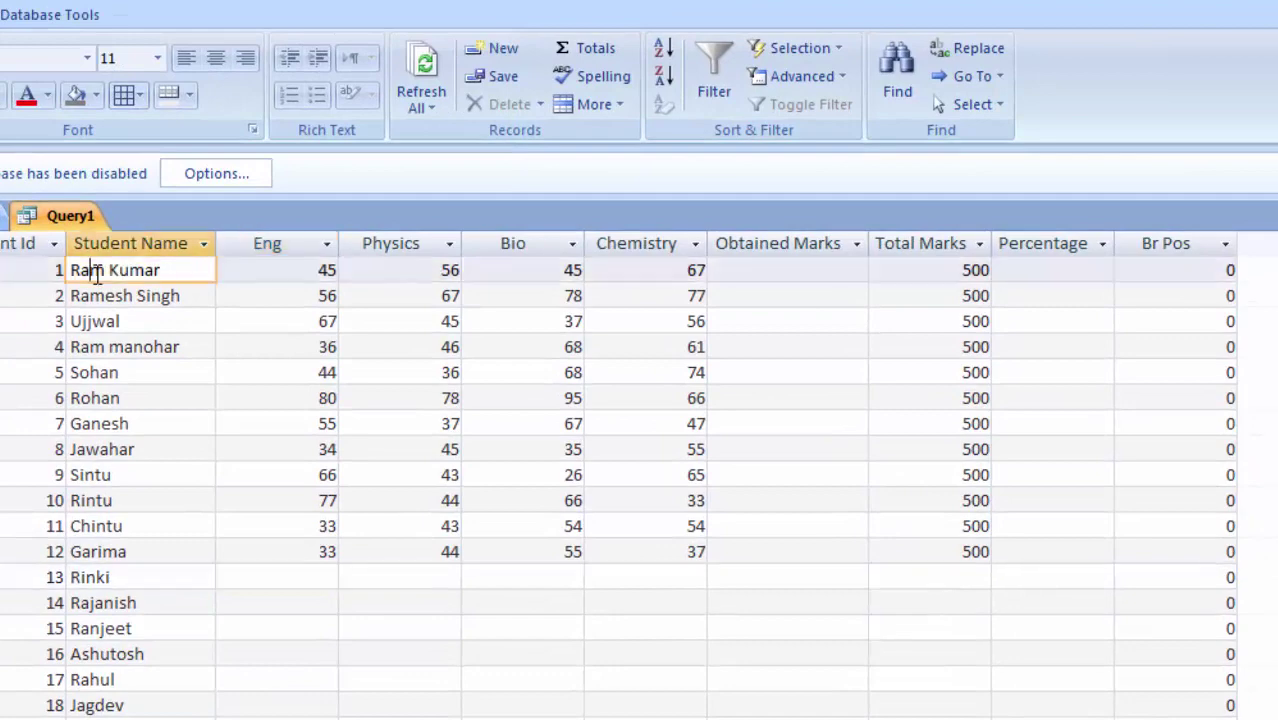
type("a")
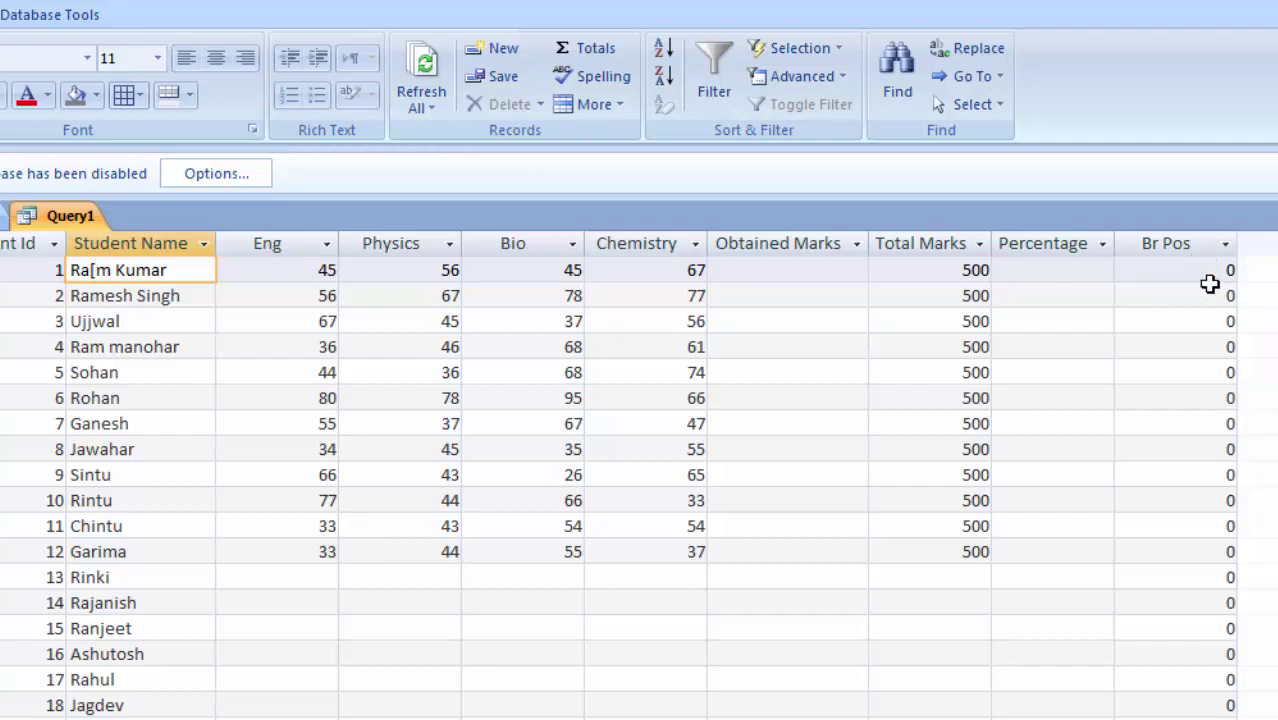
Step: Insert a [ bracket into the first four student names so Br Pos shows 3, 7, 4 and 6
key("Tab")
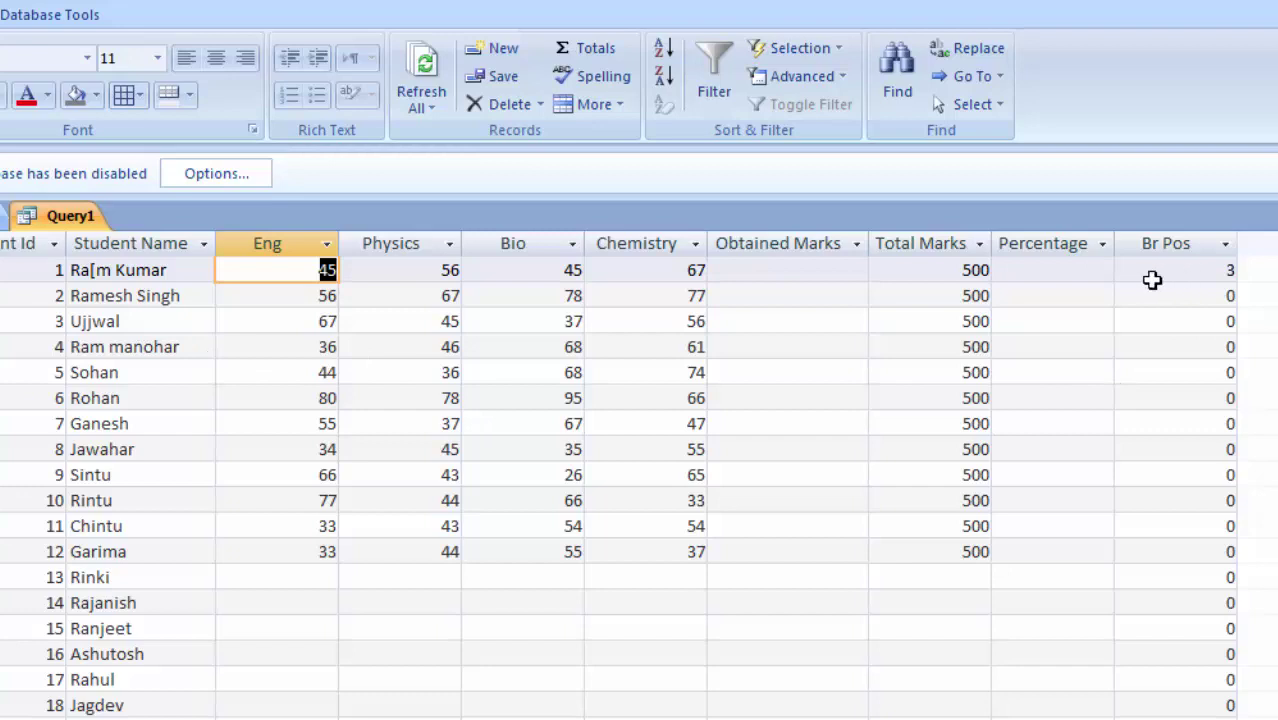
left_click(132, 295)
type("[")
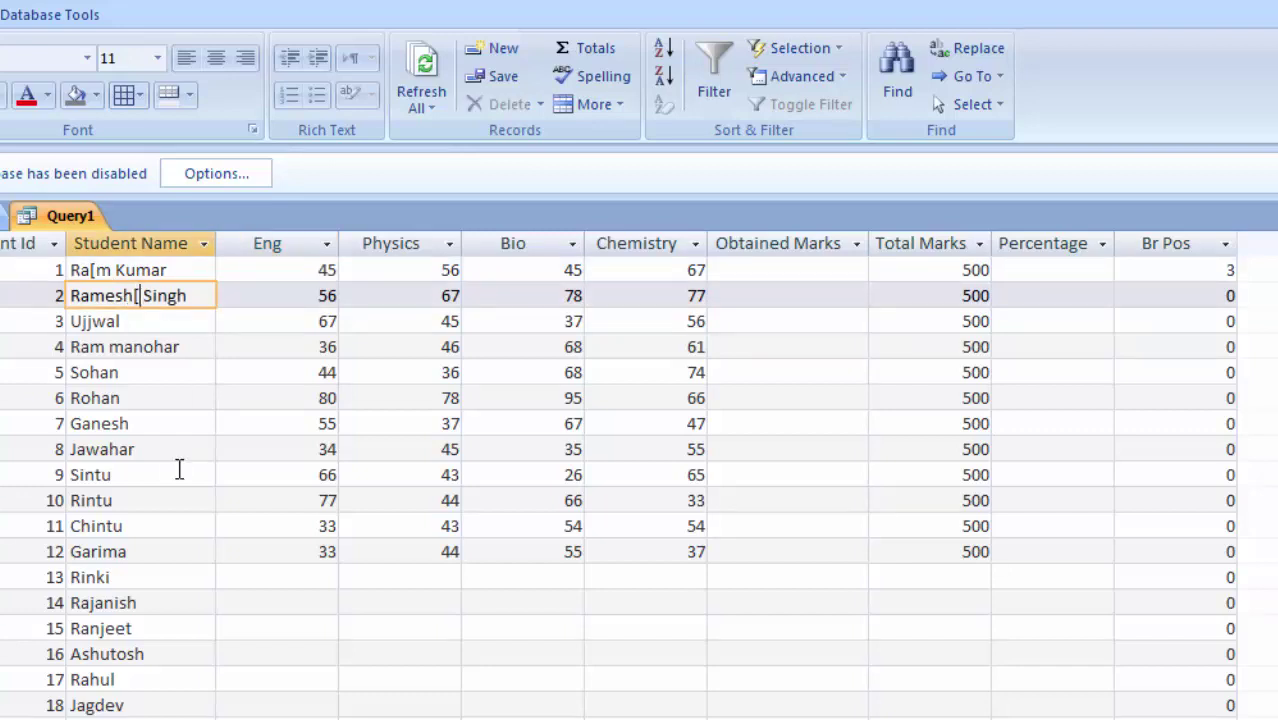
left_click(190, 526)
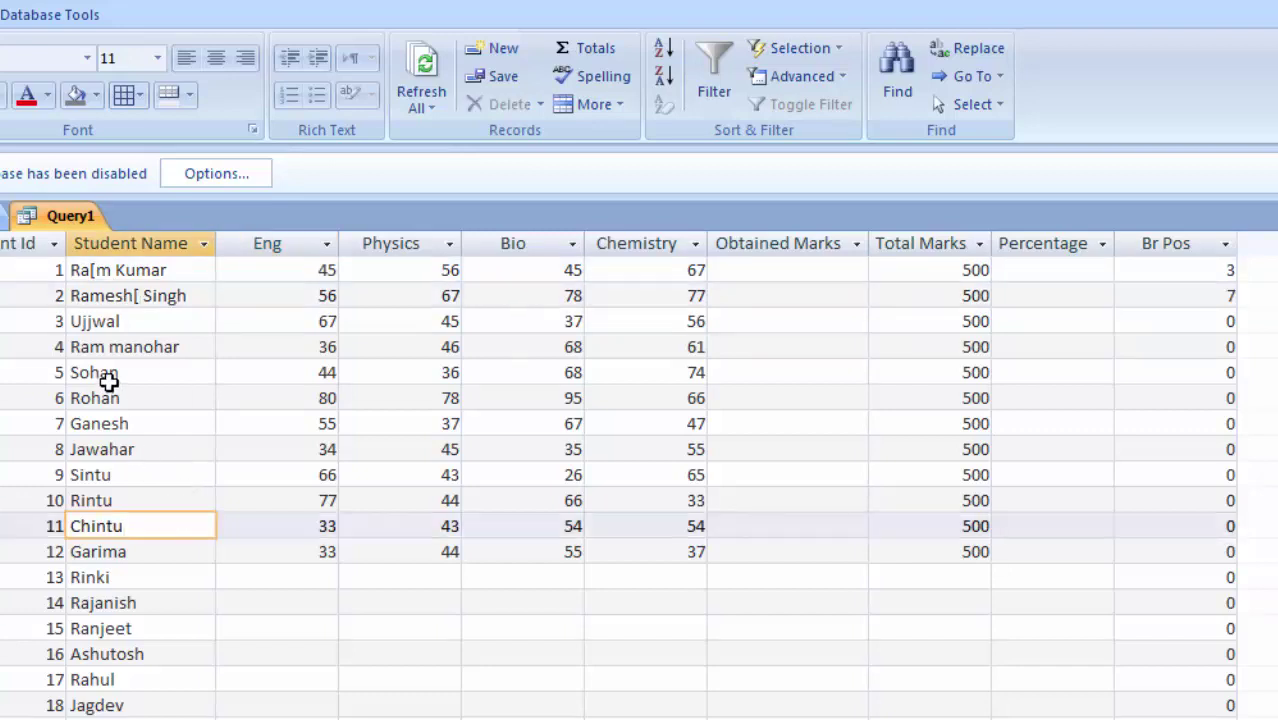
left_click(118, 347)
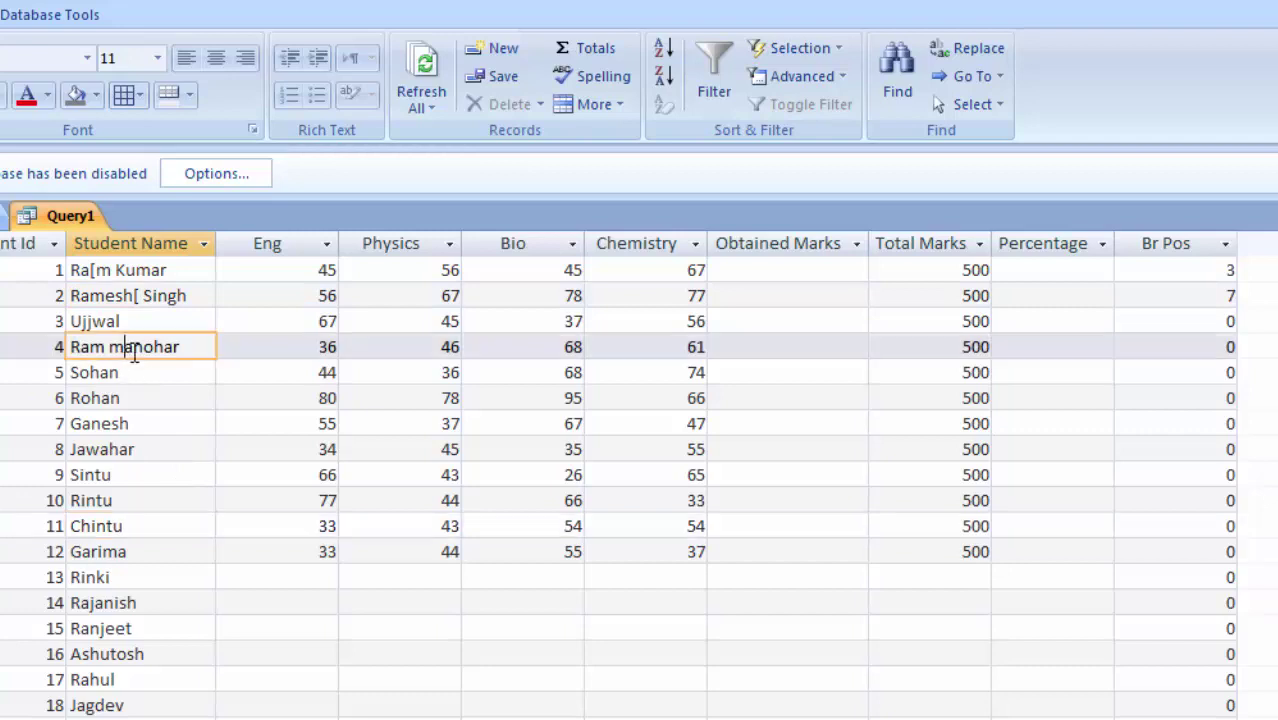
type("[")
left_click(137, 474)
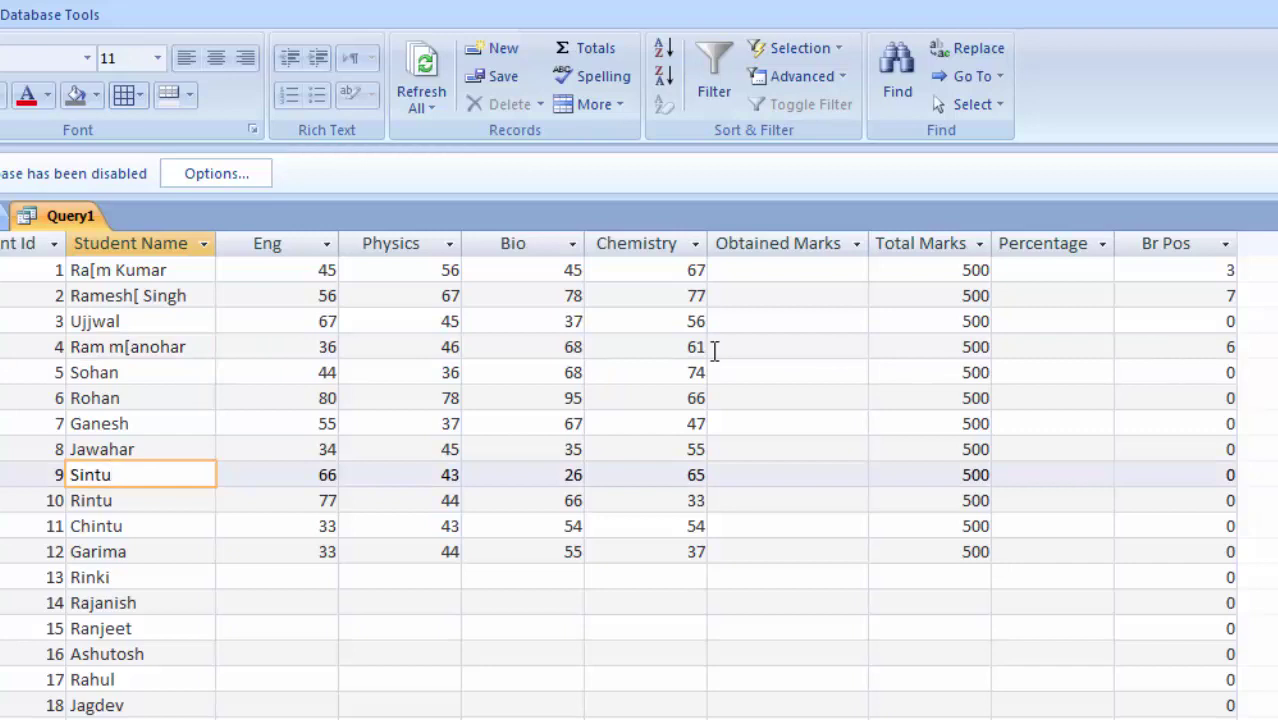
left_click(95, 322)
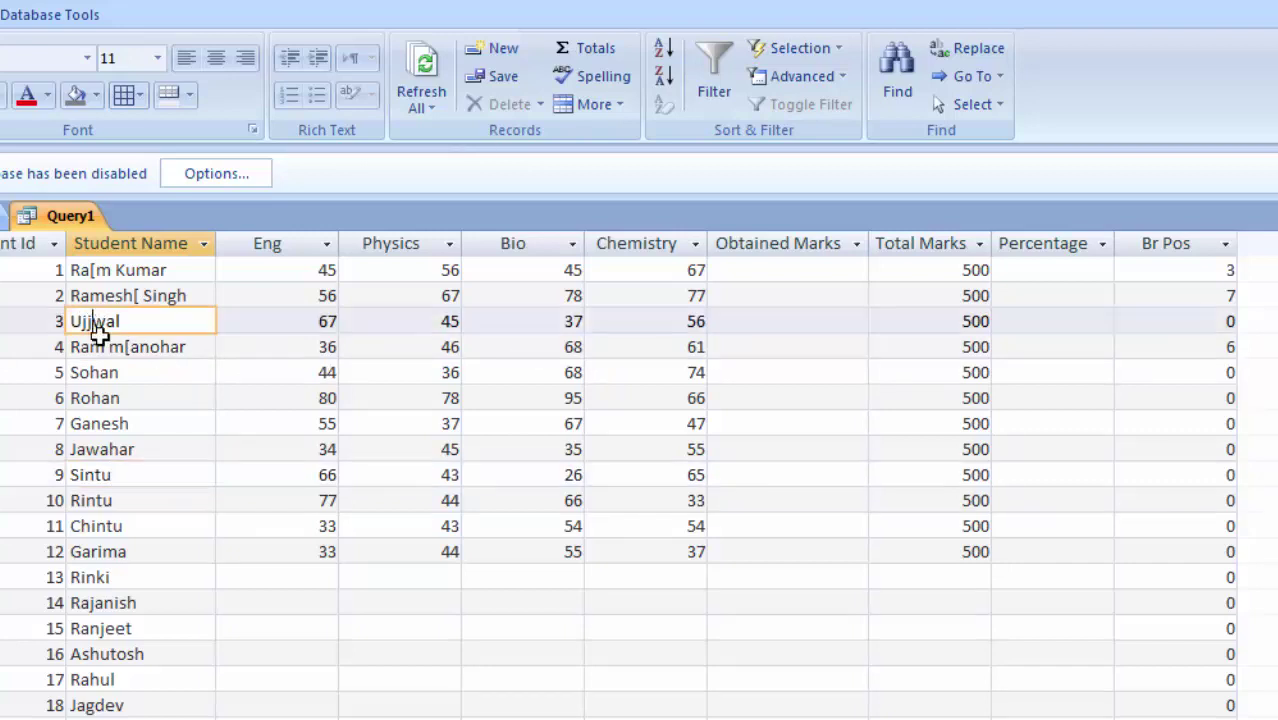
type("[")
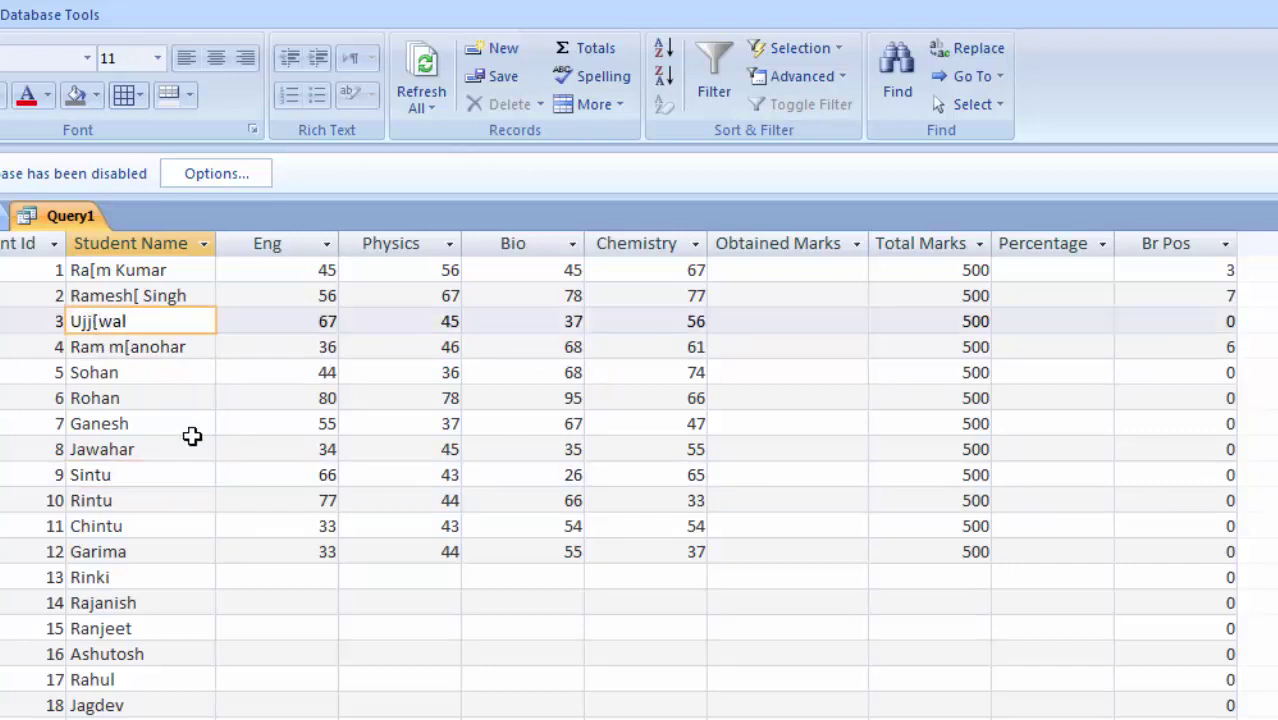
key("Tab")
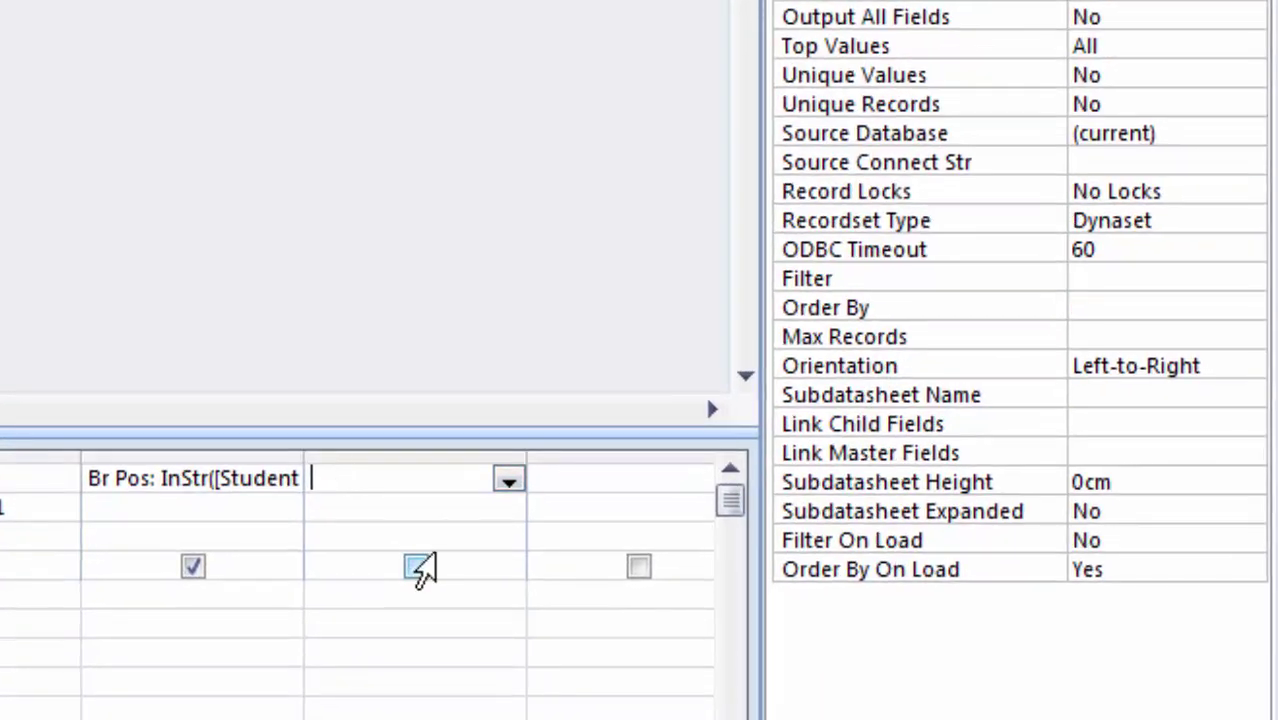
Step: Enter the calculated field Pos:Mid([Student Name],[Br Pos]+1,1) in the next column
type("P")
type("o")
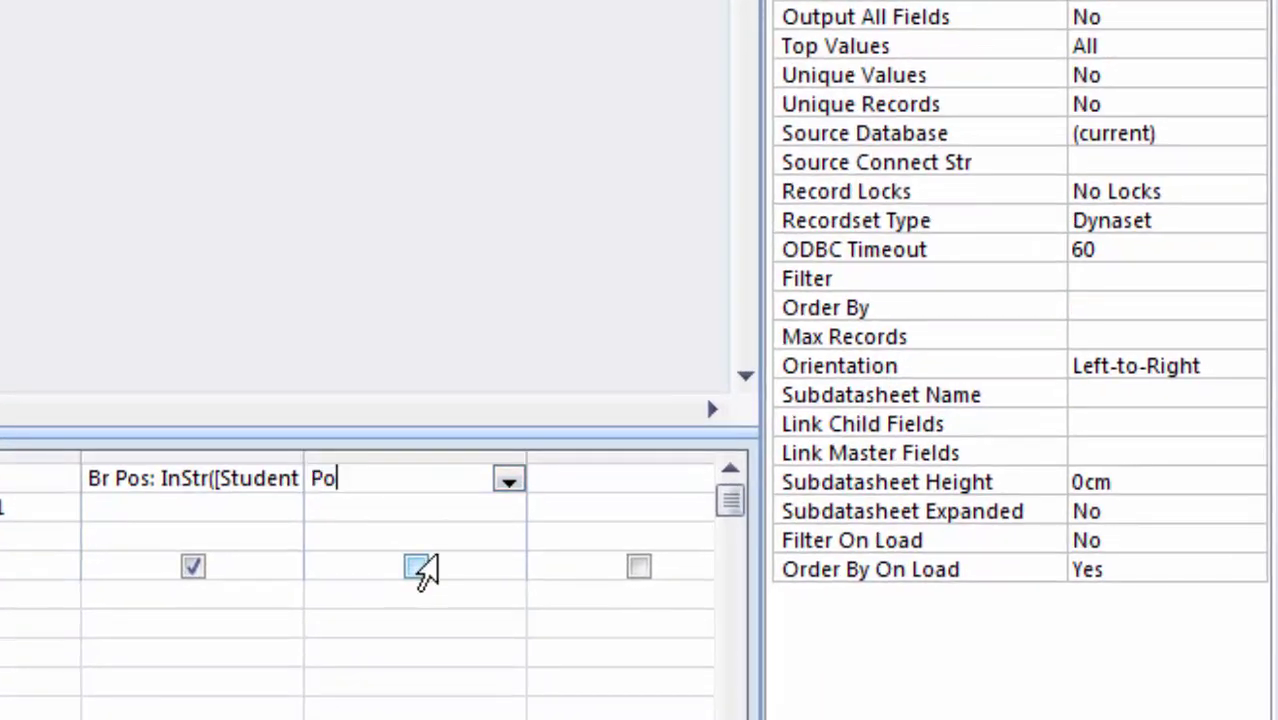
type("s:")
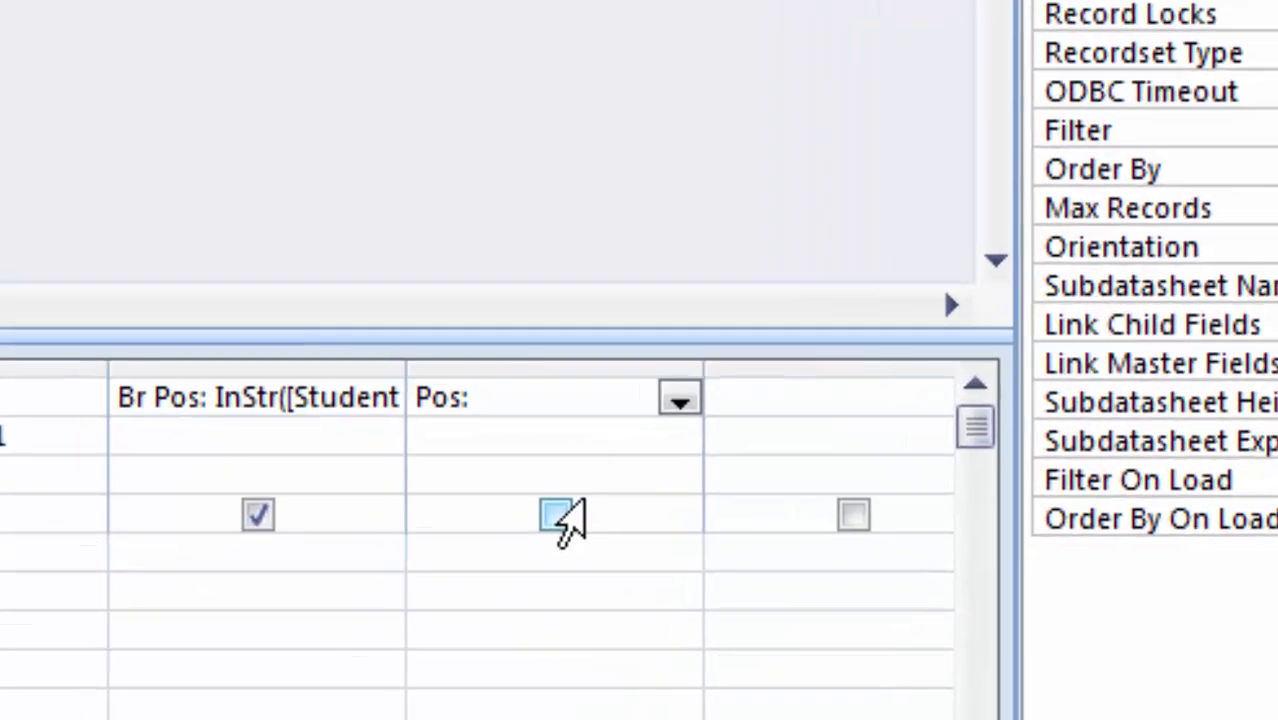
type("m")
key("BackSpace")
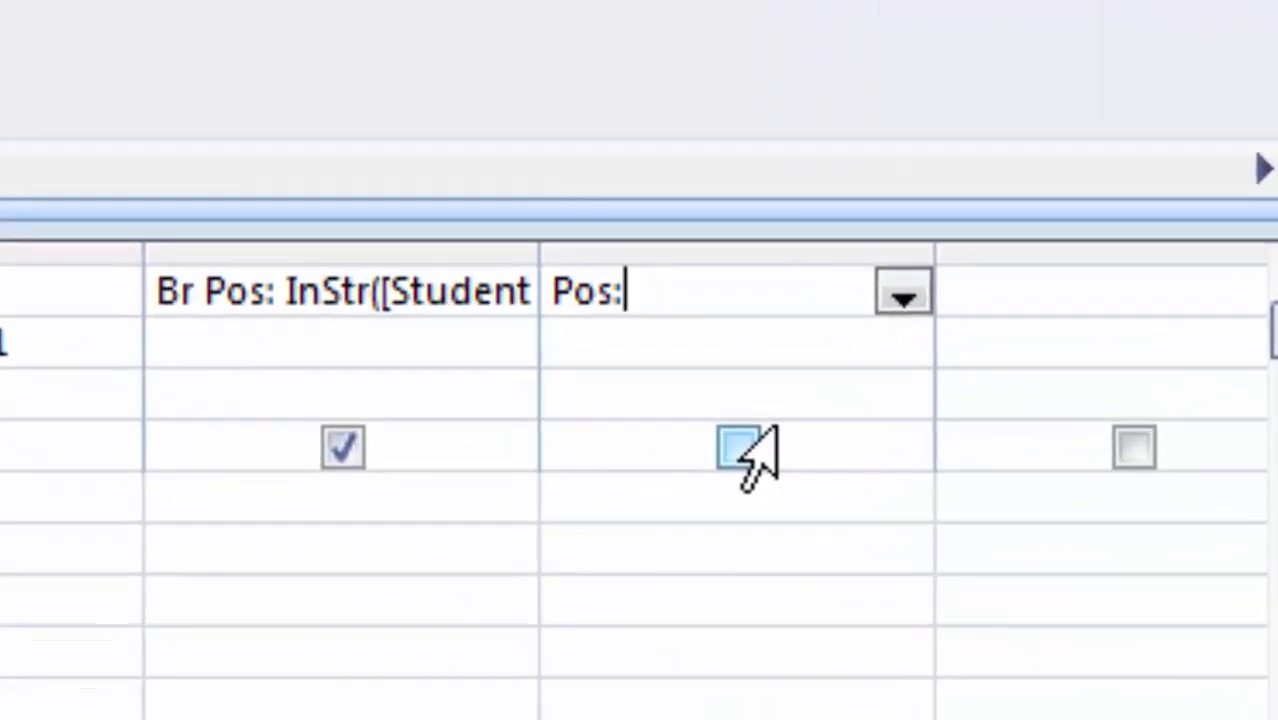
type("mid")
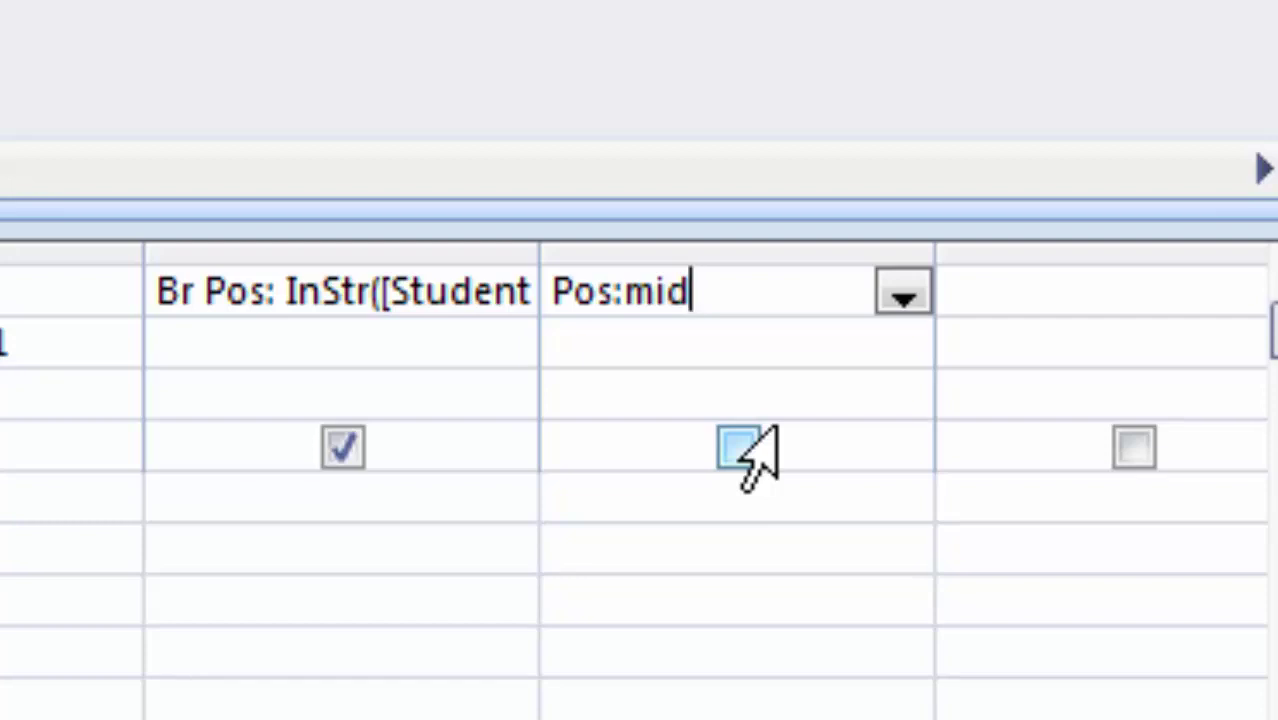
type("(")
type("[")
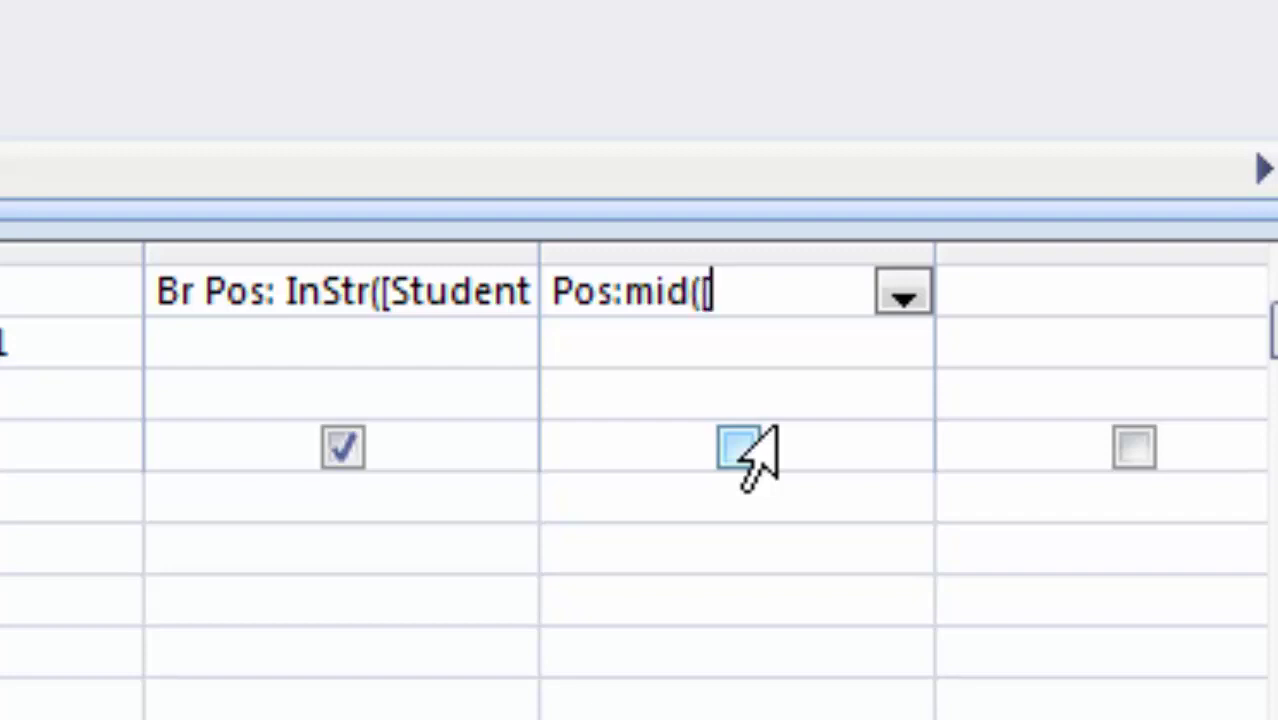
type("Stude")
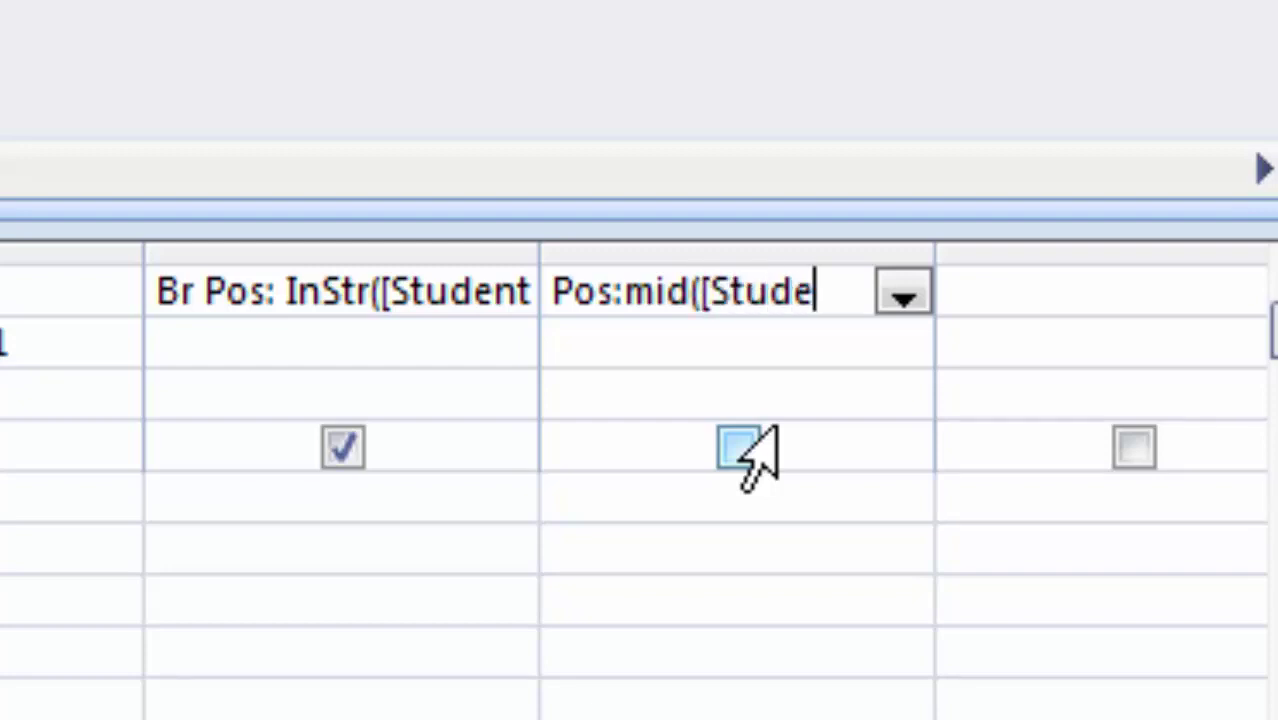
type("nt ")
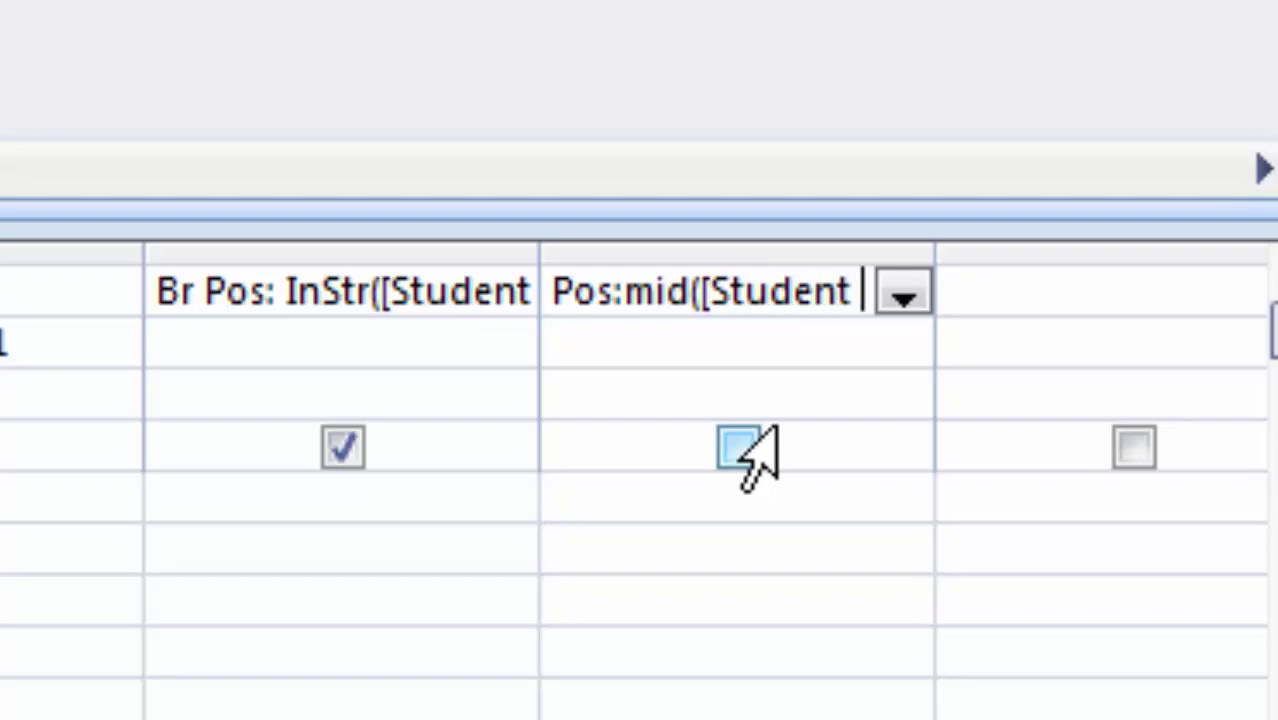
type("Name")
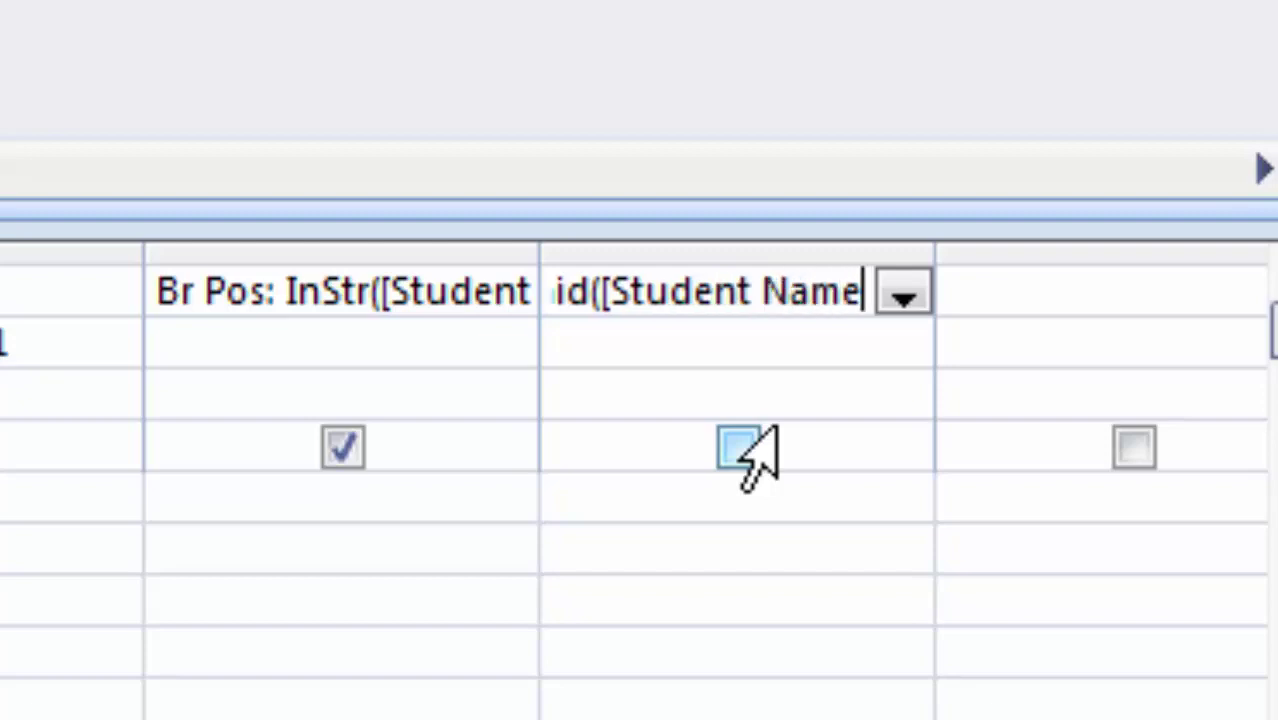
type("]")
type(",[")
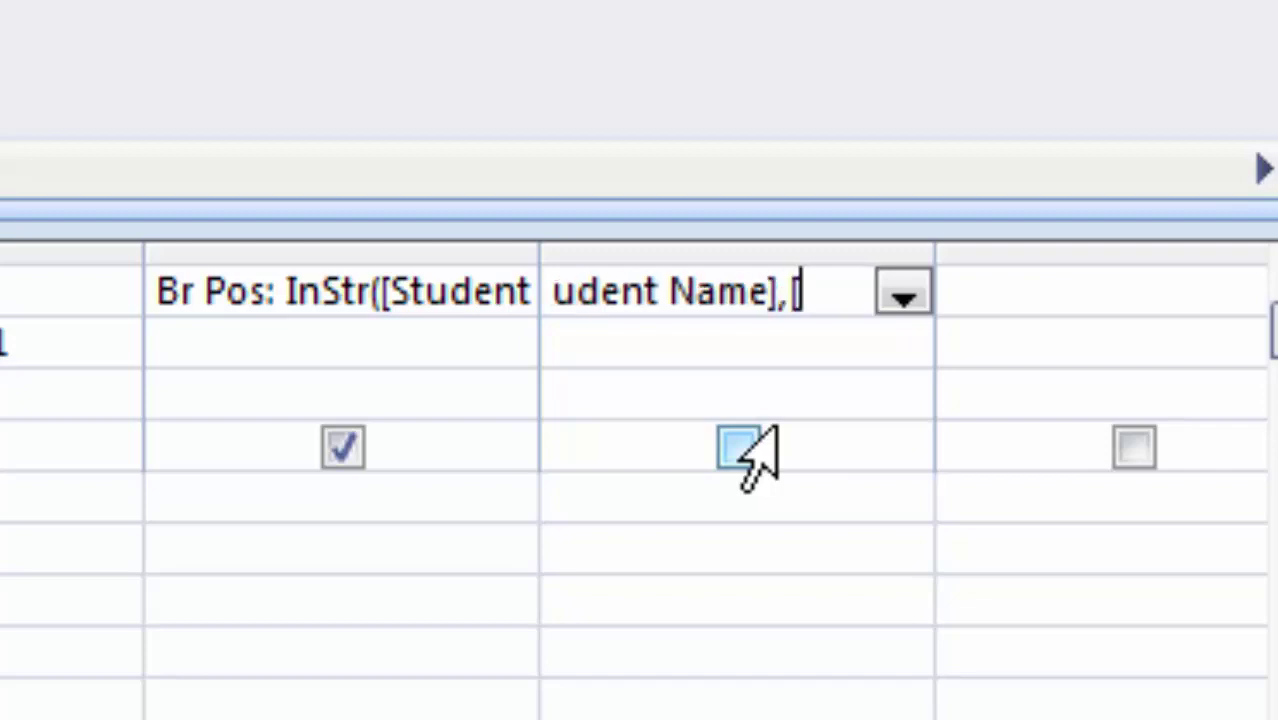
type("B")
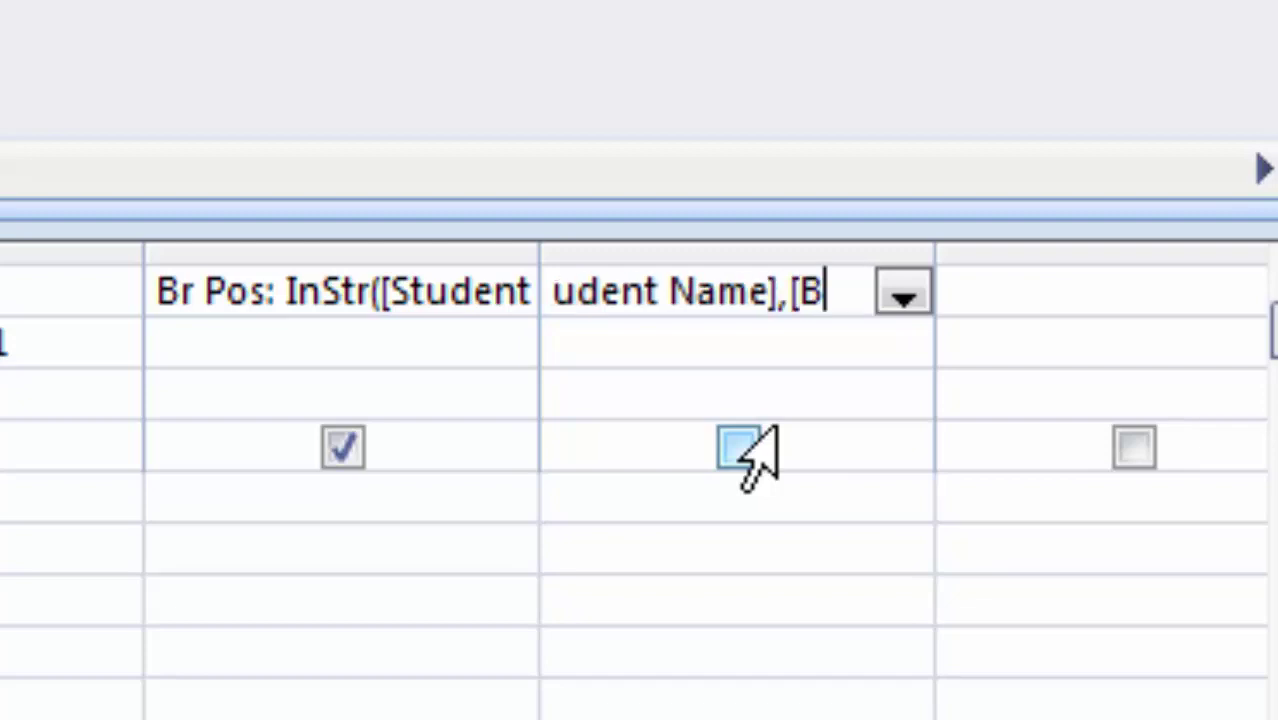
type("r P")
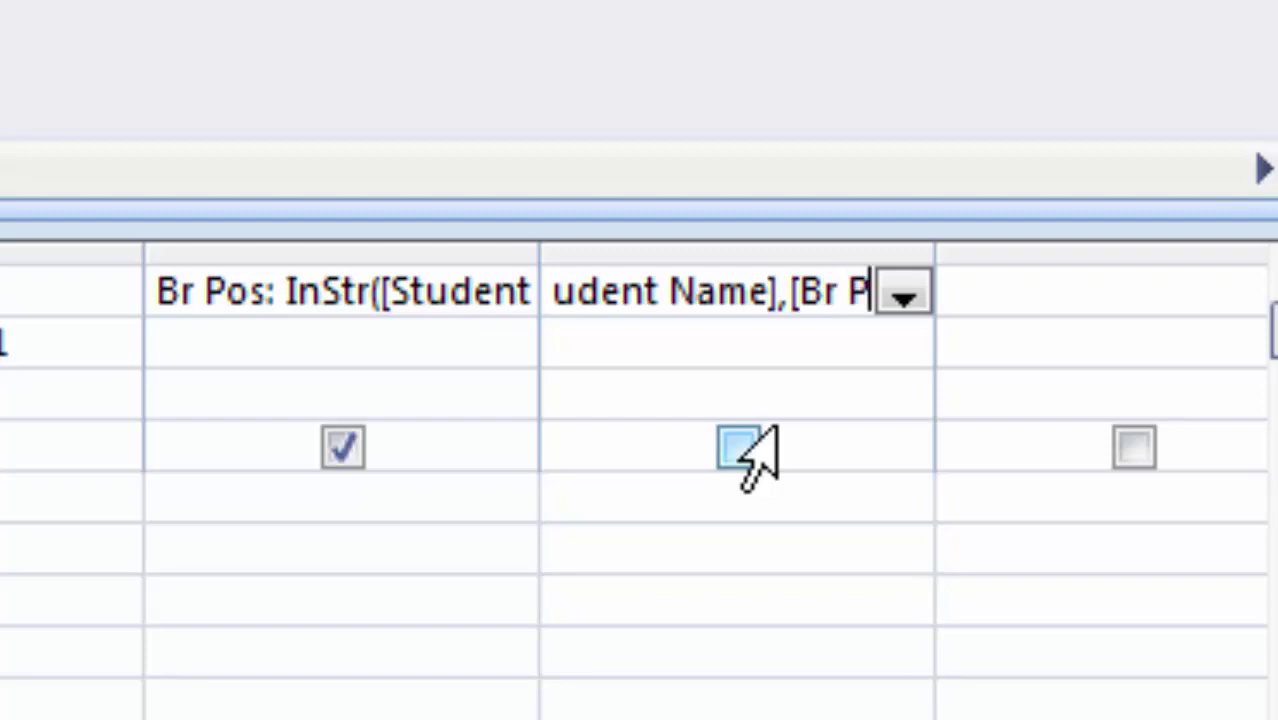
type("s]")
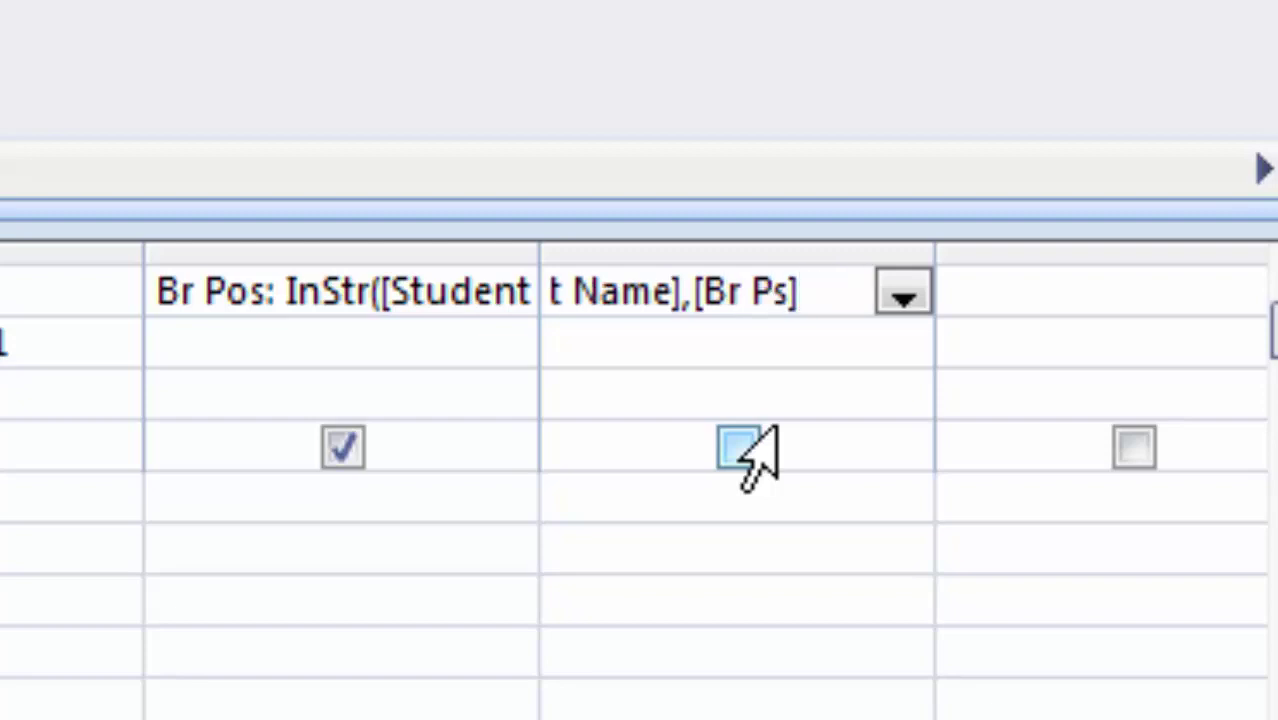
key("BackSpace")
key("BackSpace")
type("p")
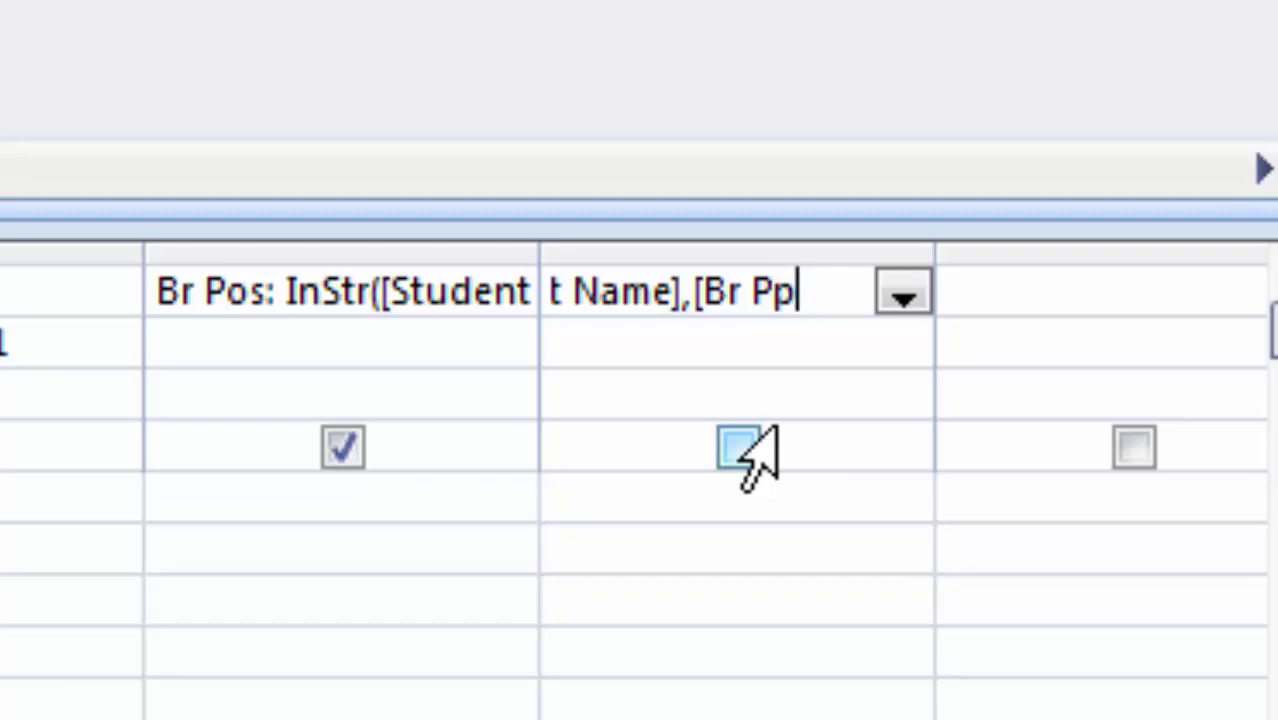
key("BackSpace")
type("os")
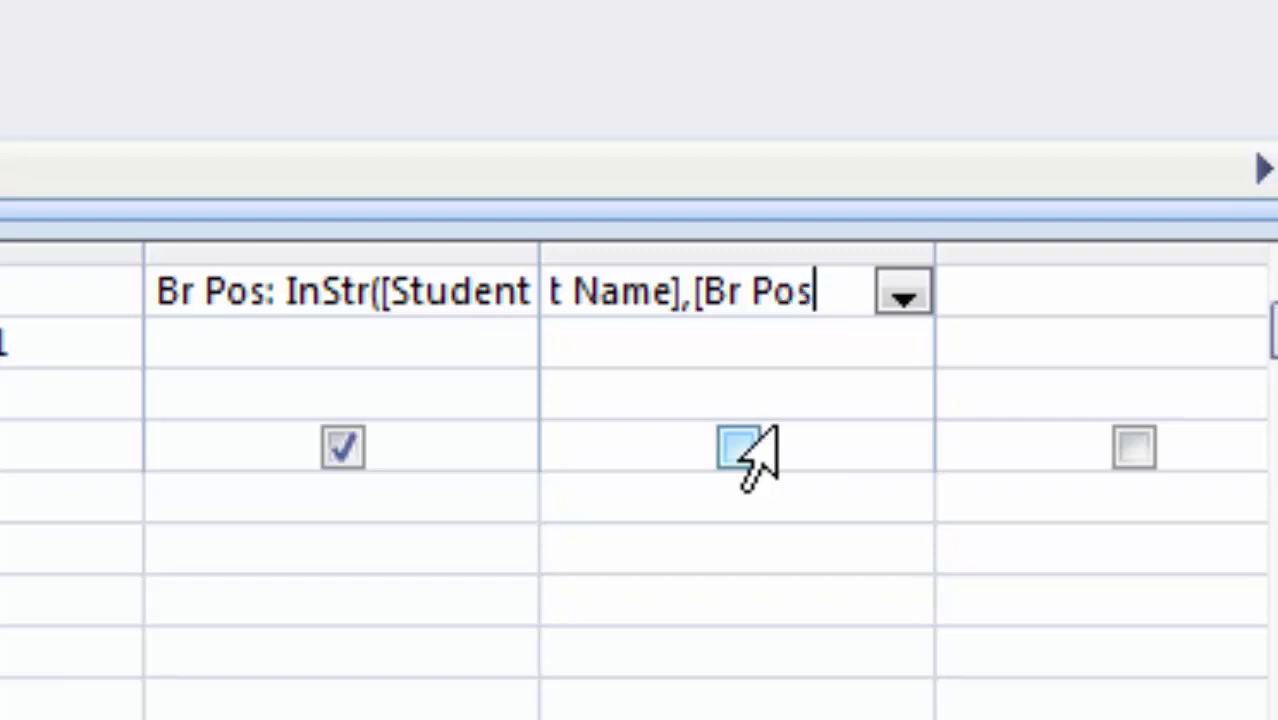
type("]")
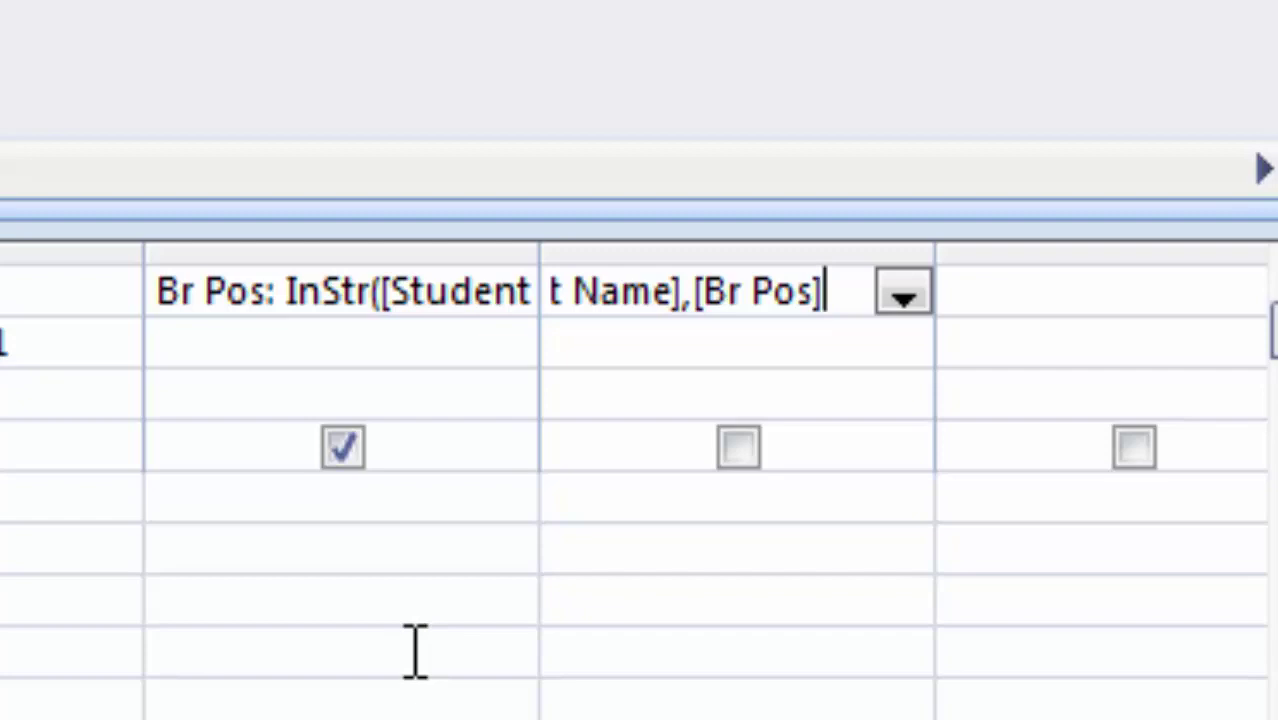
type("+1")
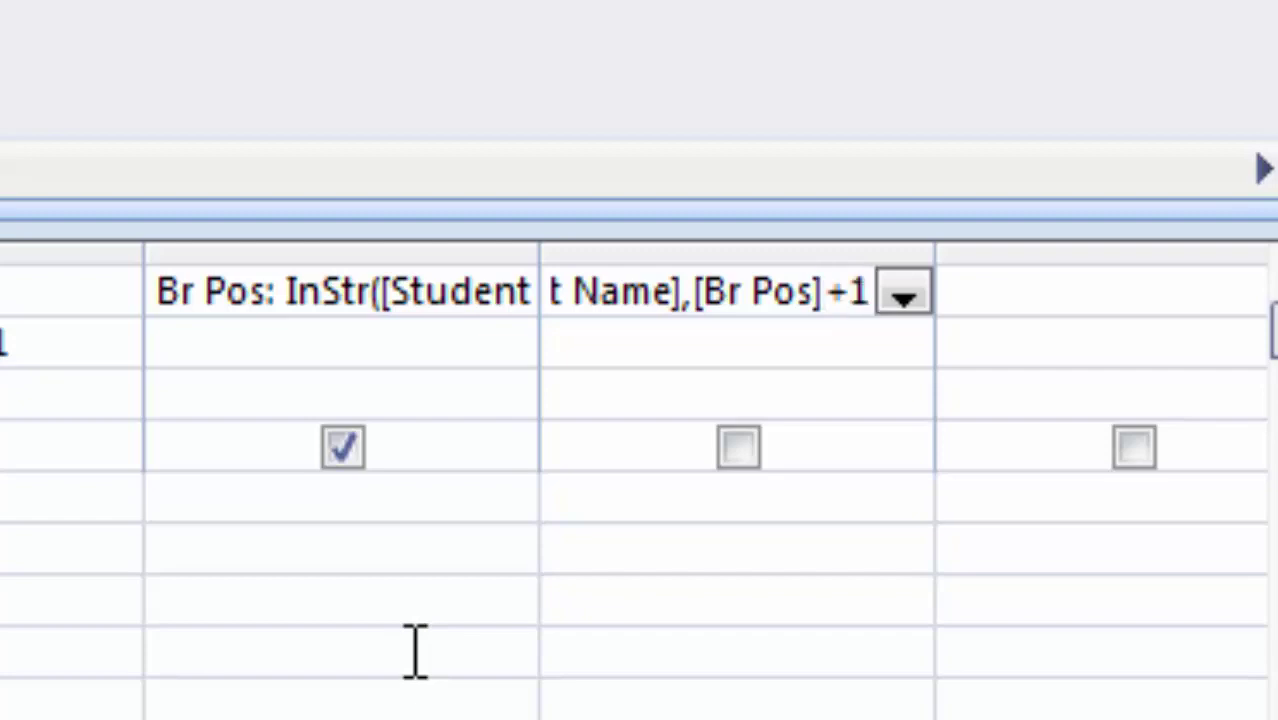
type(",")
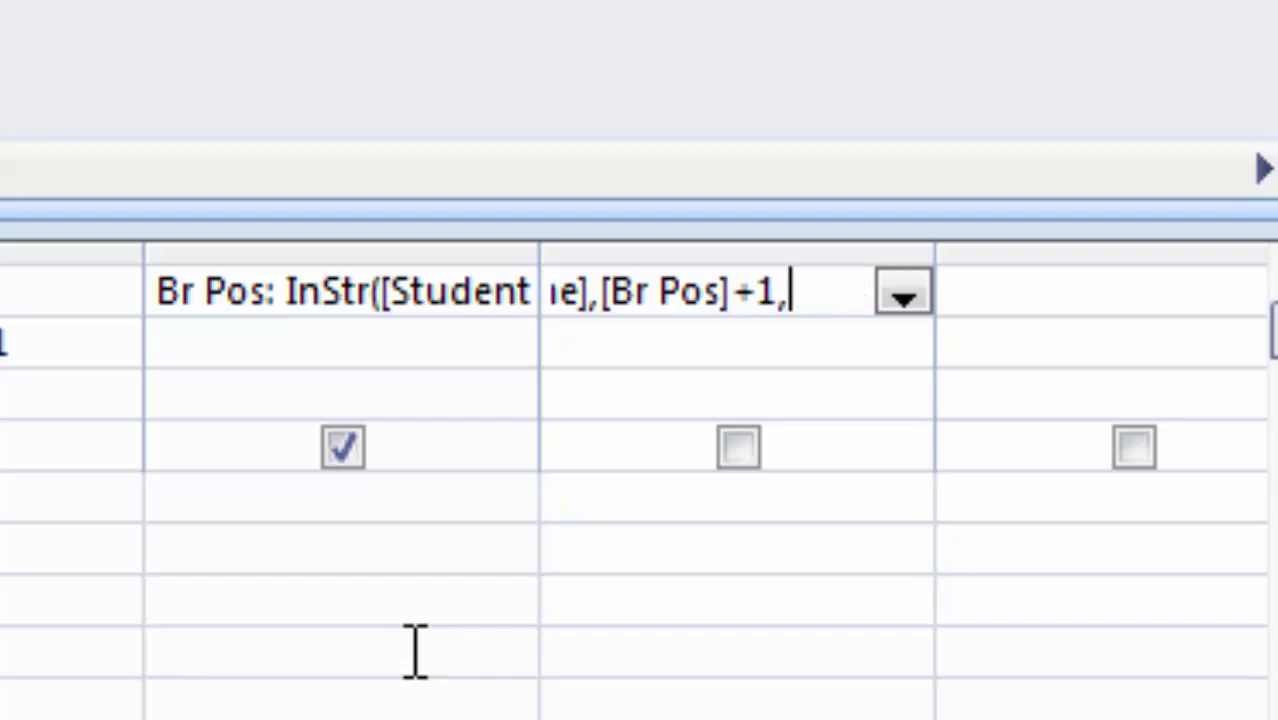
type("1")
type(")")
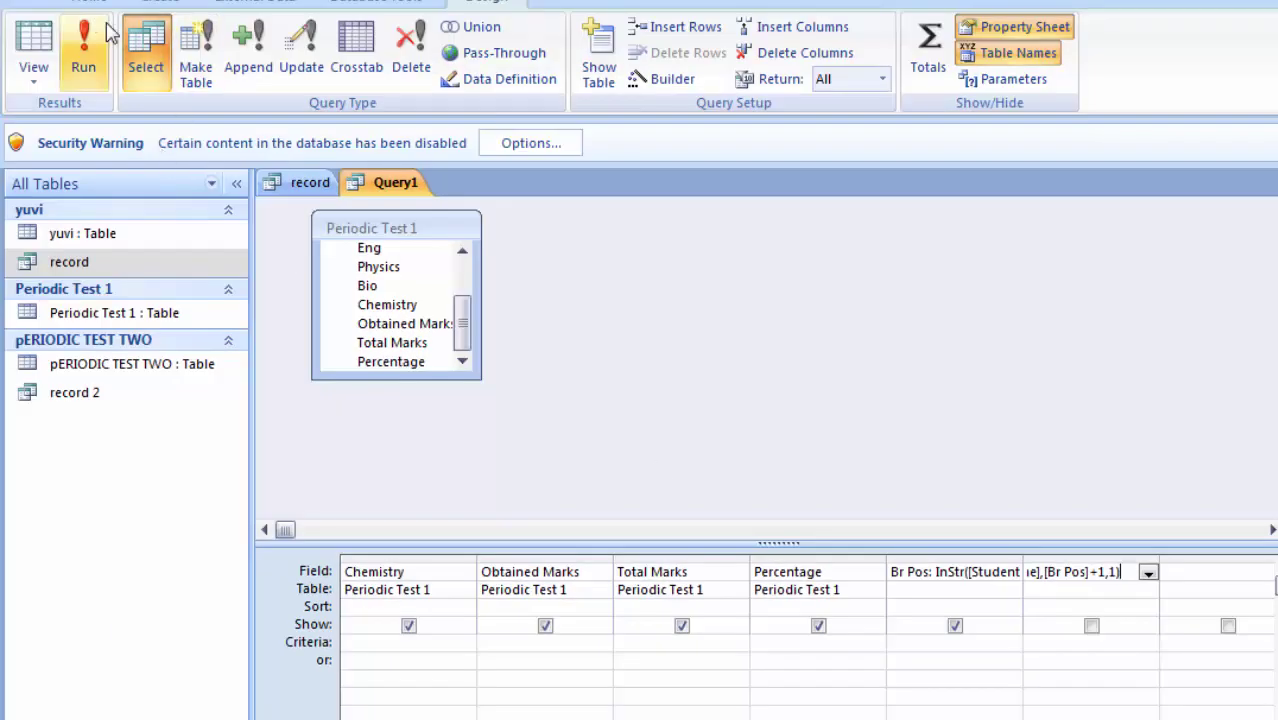
Step: Run the query and remove the space after row 2's bracket so Pos reads m, S, w, a
left_click(84, 50)
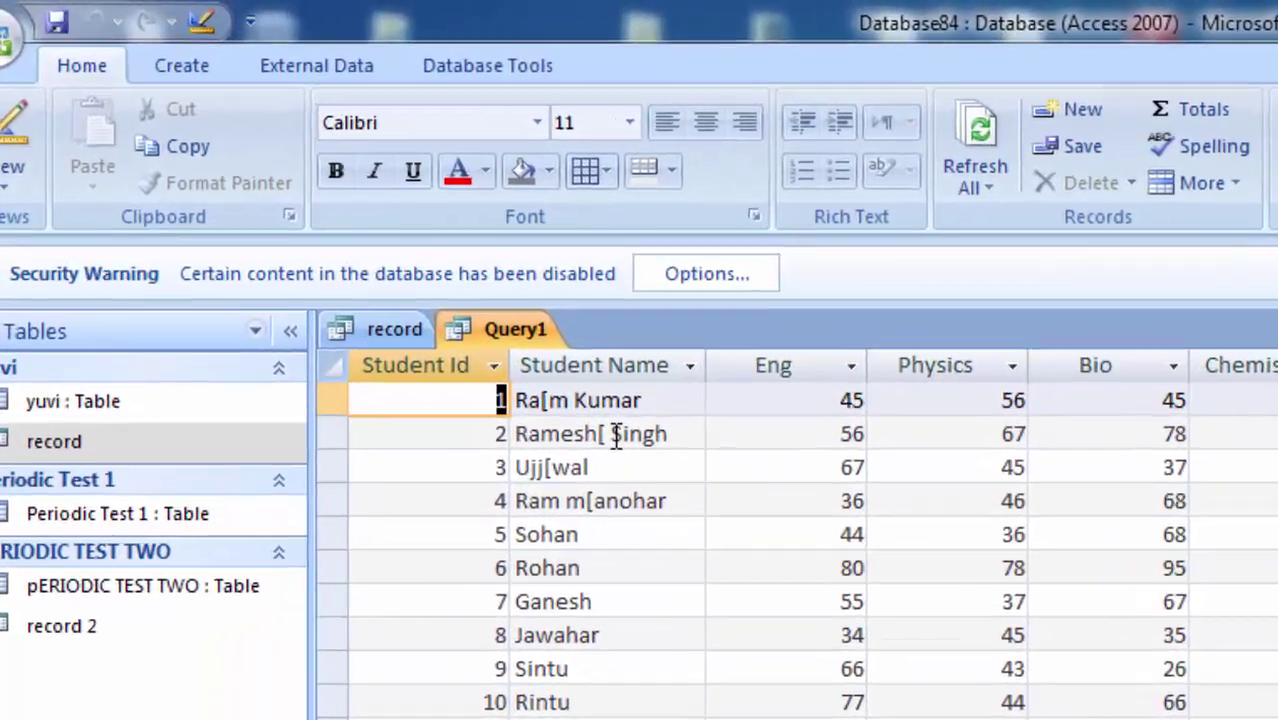
left_click(354, 251)
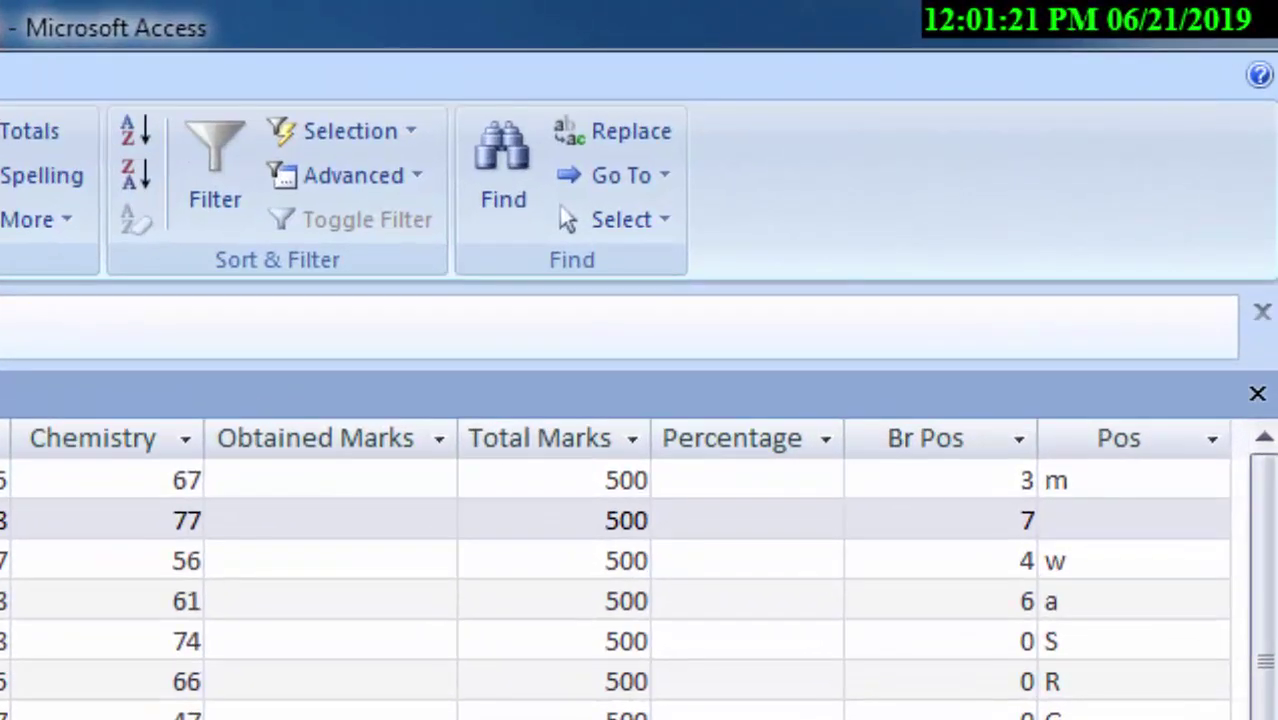
left_click(186, 600)
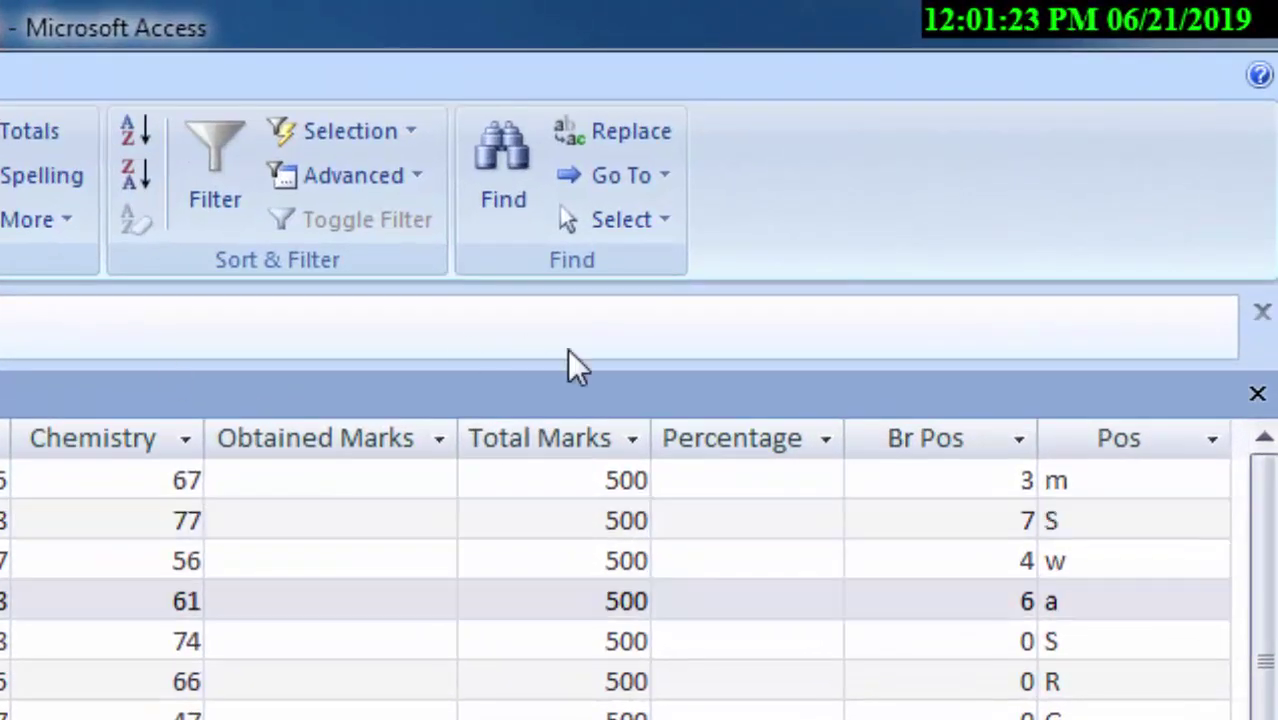